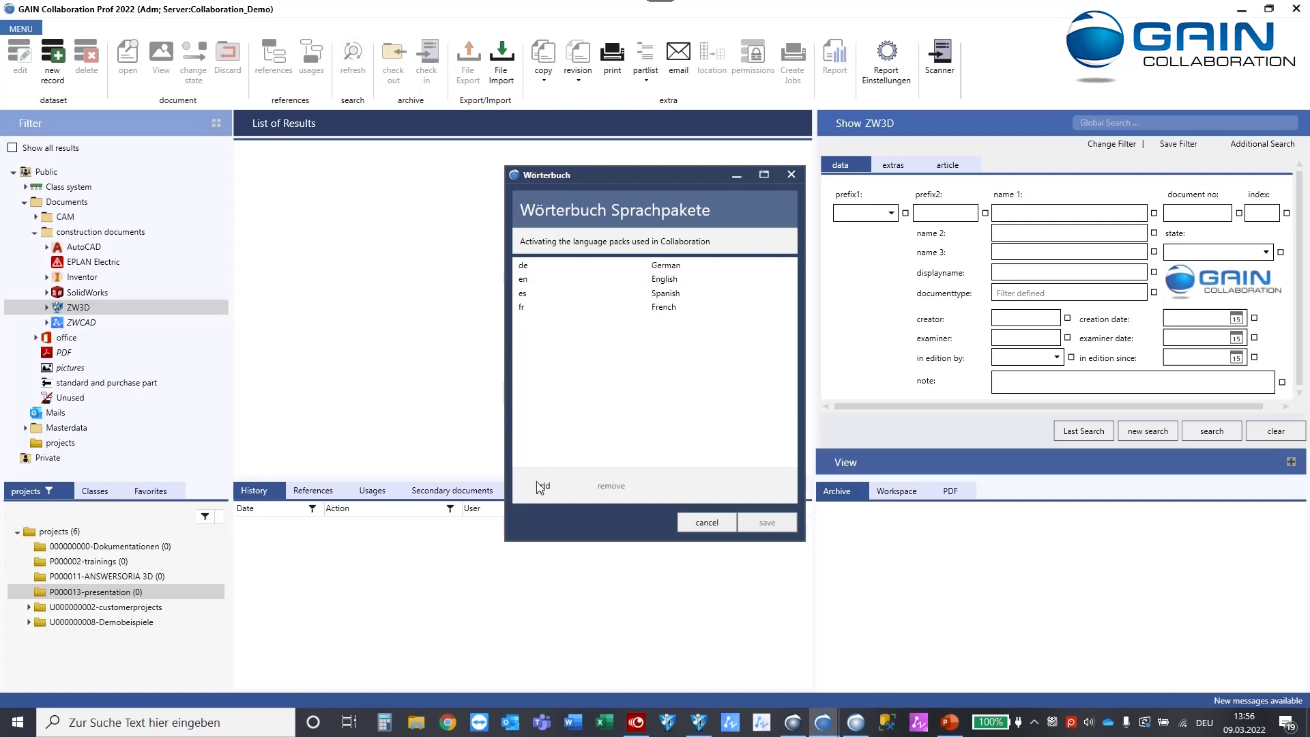
# Examine which further languages can be added to the dictionary language packs, and leave the dialog without adding one
pyautogui.click(543, 486)
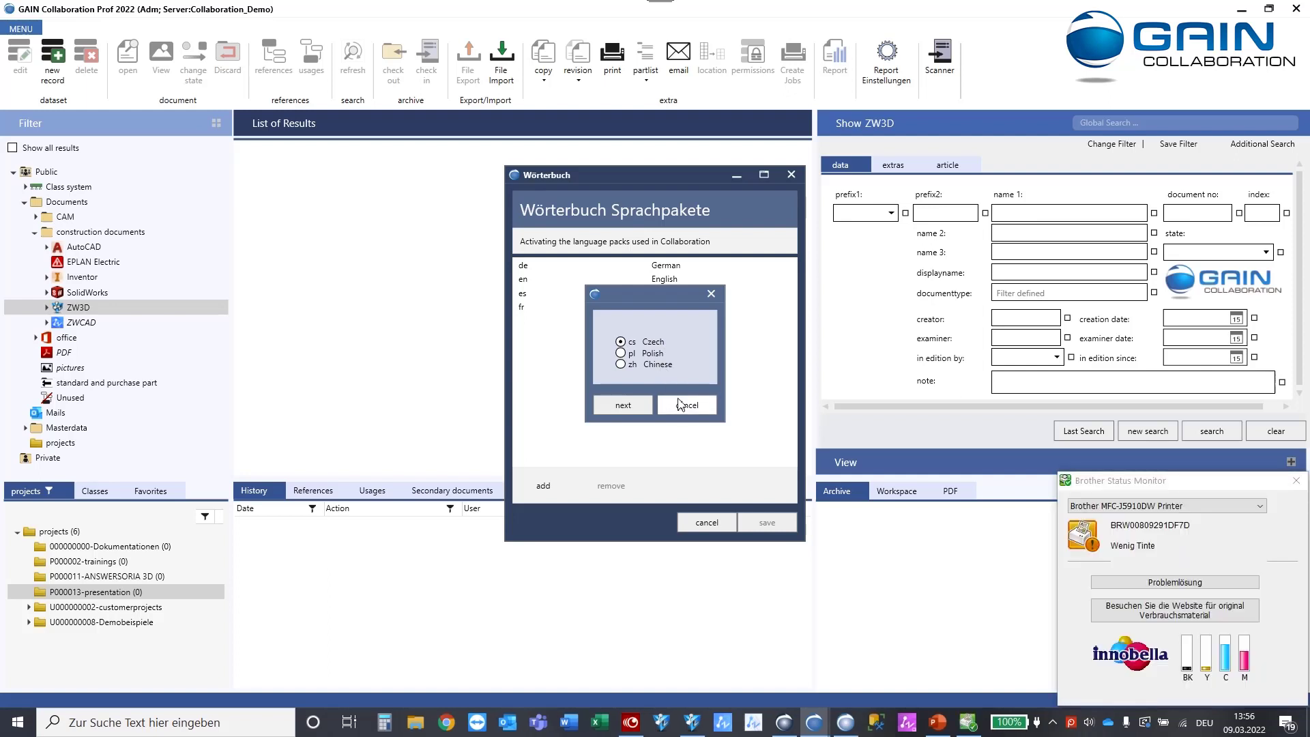
pyautogui.click(1300, 485)
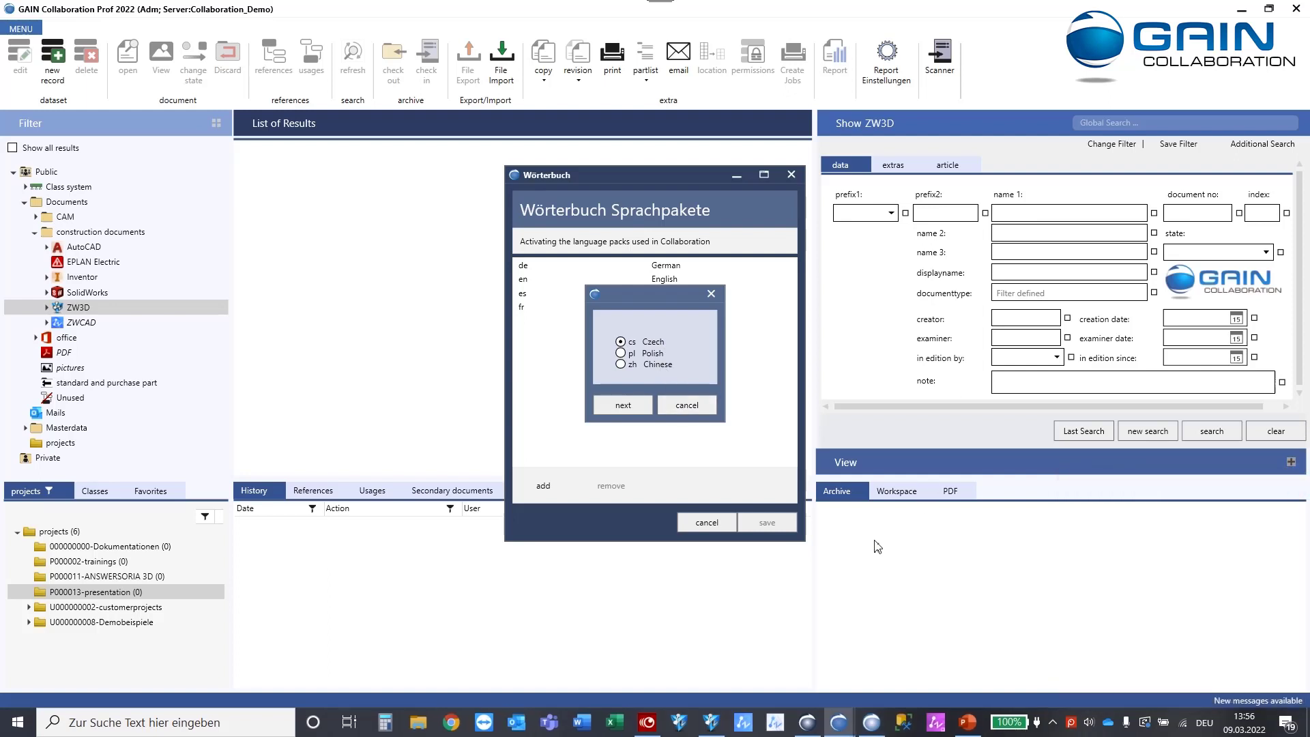
pyautogui.click(709, 412)
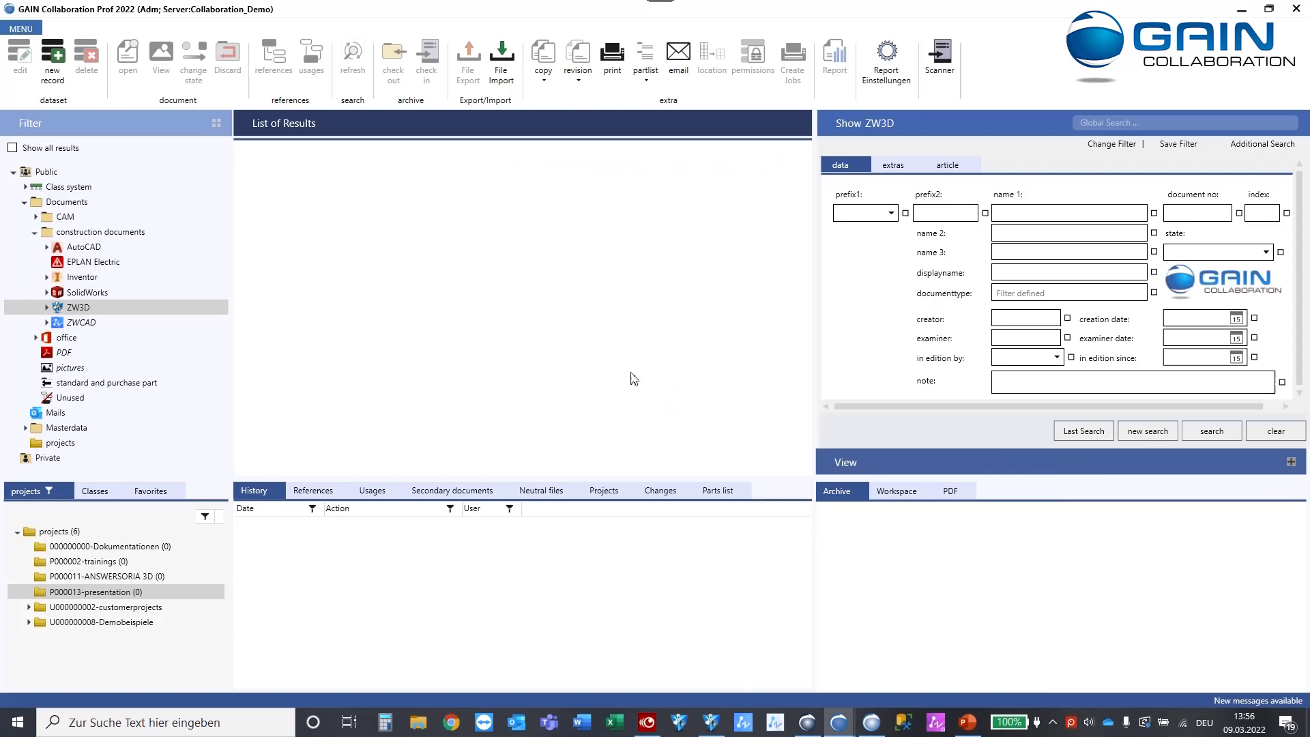
# Close the Spanish, French and administrator client windows, keeping only the other English-language session open
pyautogui.moveTo(835, 724)
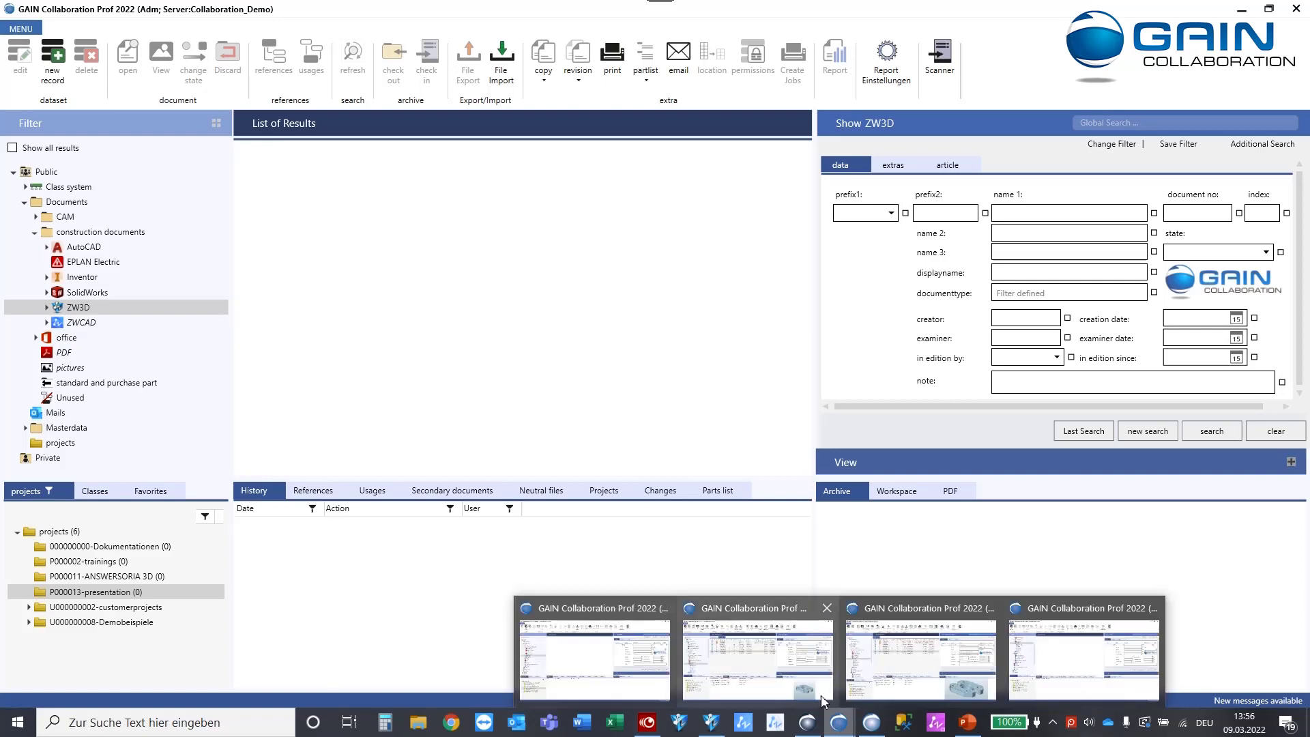
pyautogui.moveTo(789, 665)
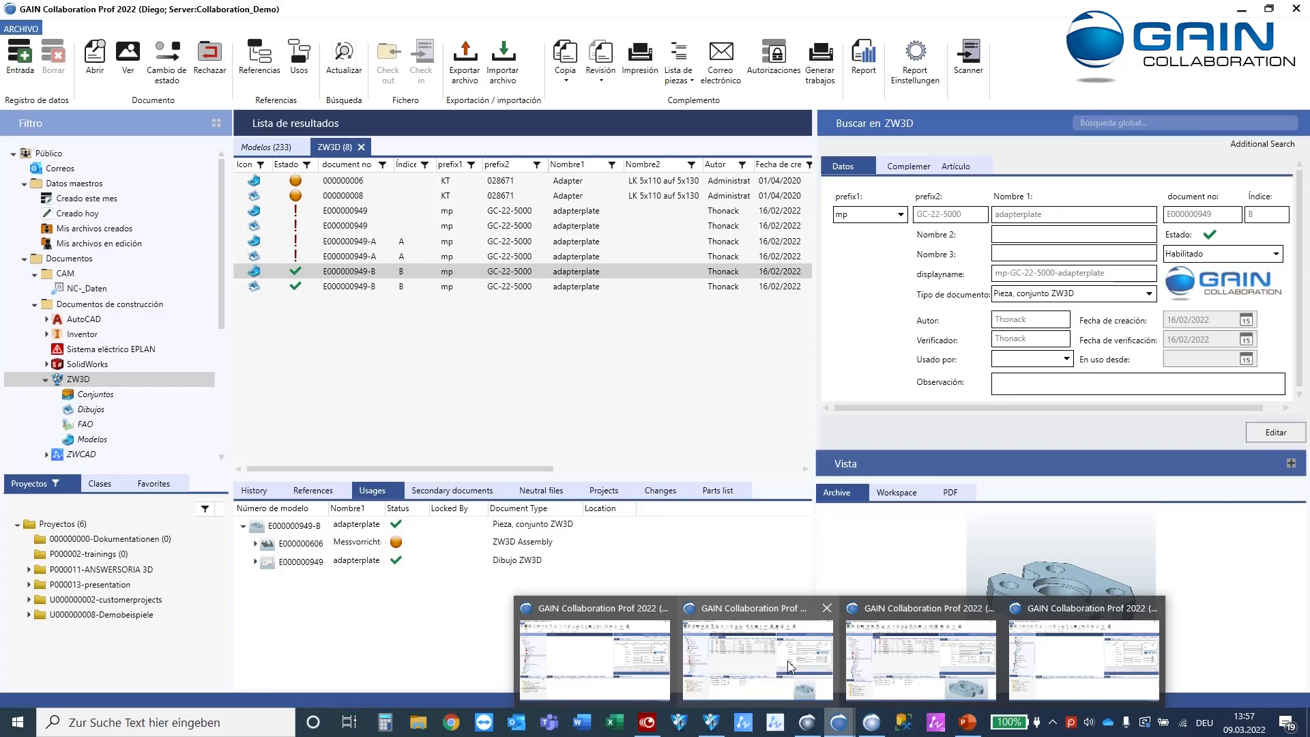
pyautogui.moveTo(907, 657)
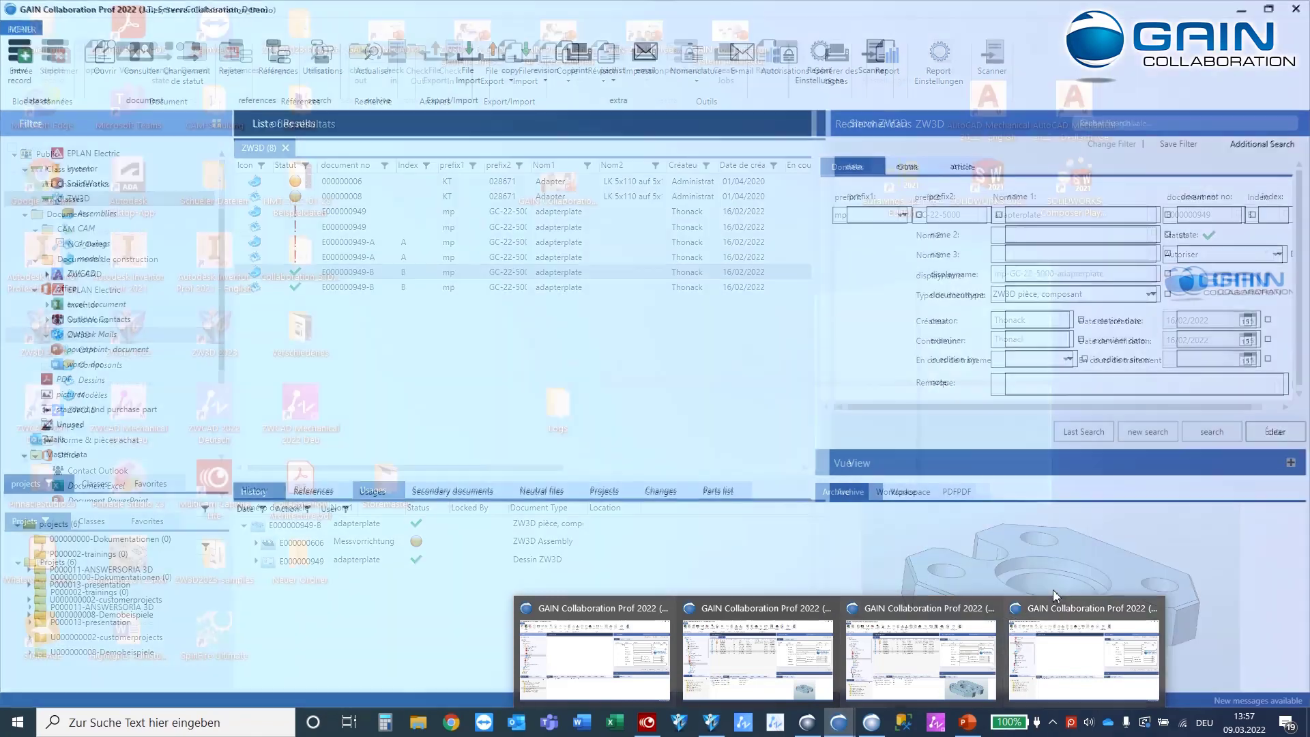
pyautogui.moveTo(1056, 626)
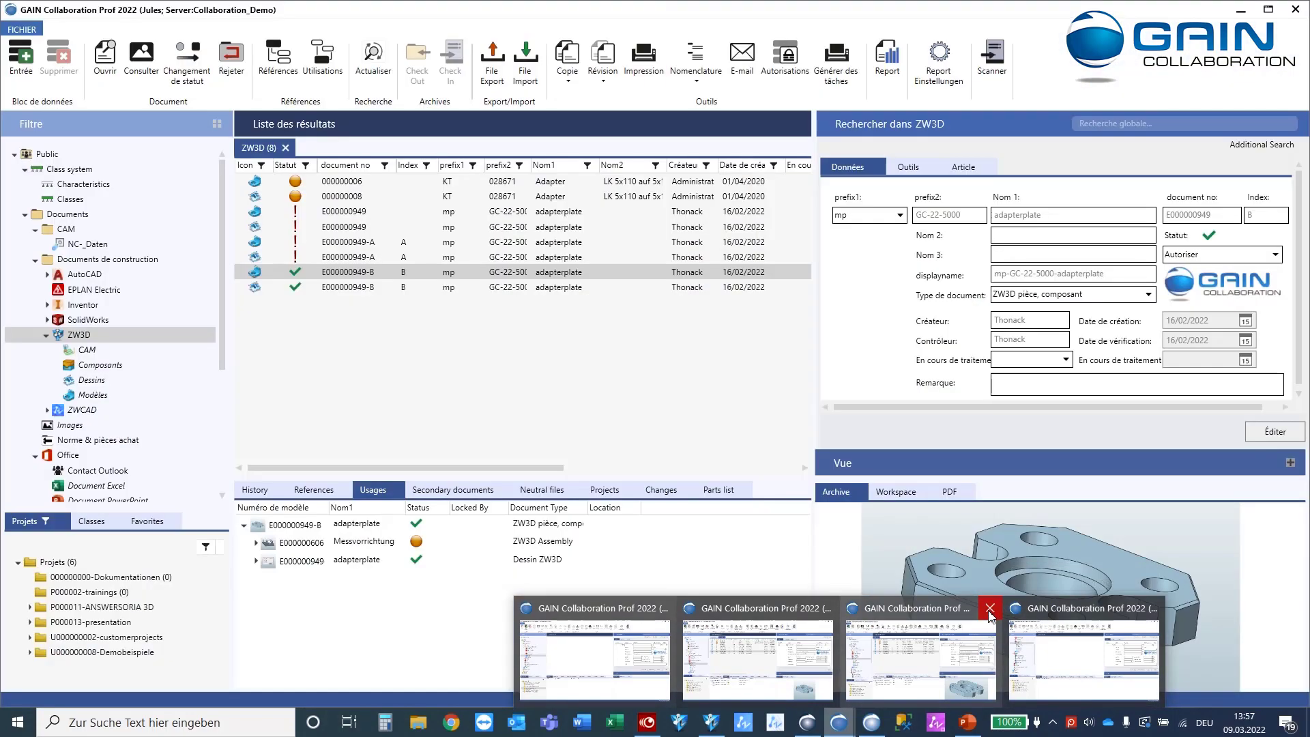
pyautogui.click(990, 608)
pyautogui.click(904, 609)
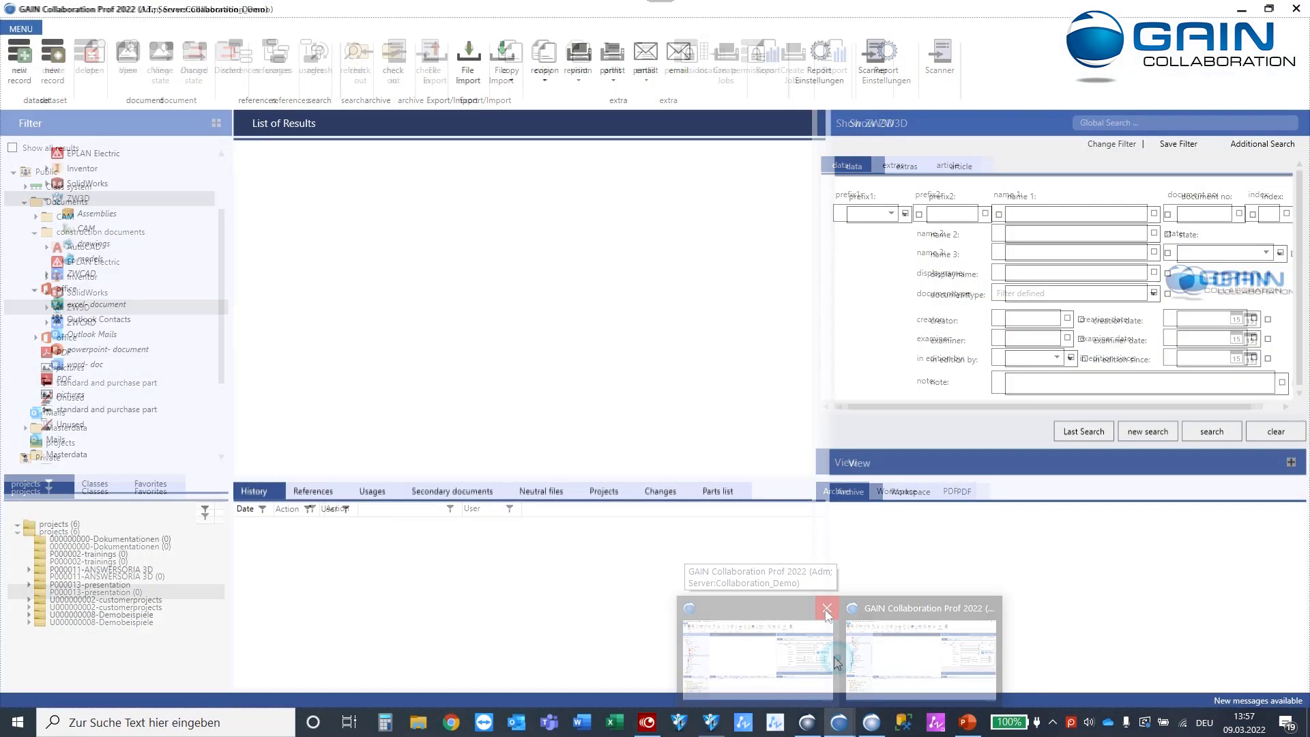
pyautogui.click(827, 612)
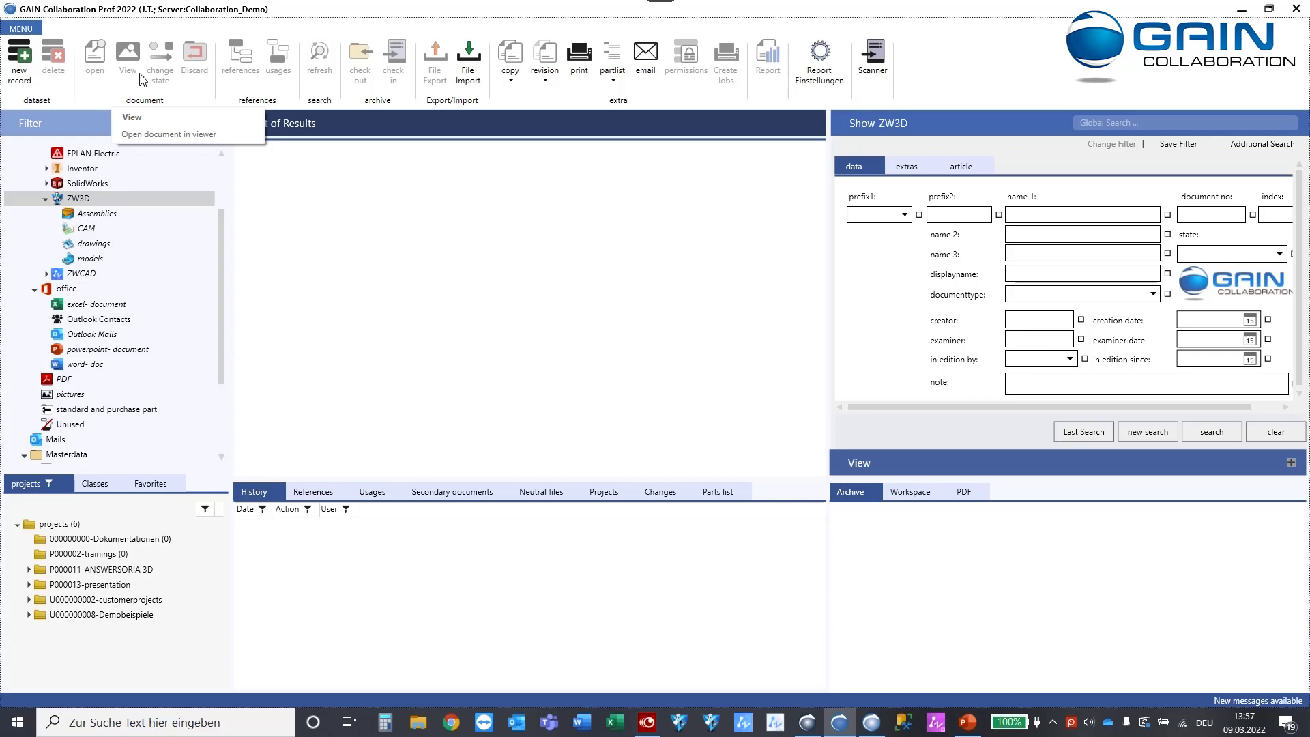
# Examine the document type conditions defined in the filter for the ZW3D construction documents
pyautogui.scroll(2, 199, 252)
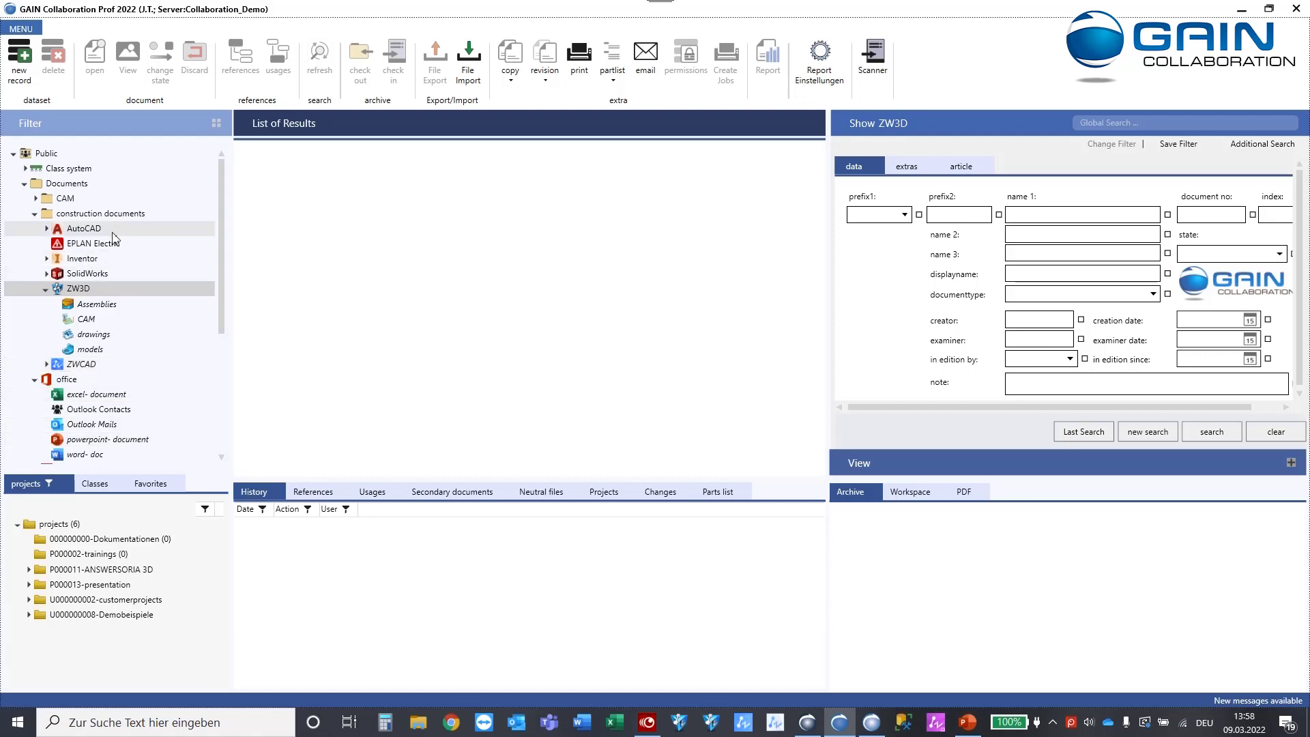
pyautogui.click(87, 292)
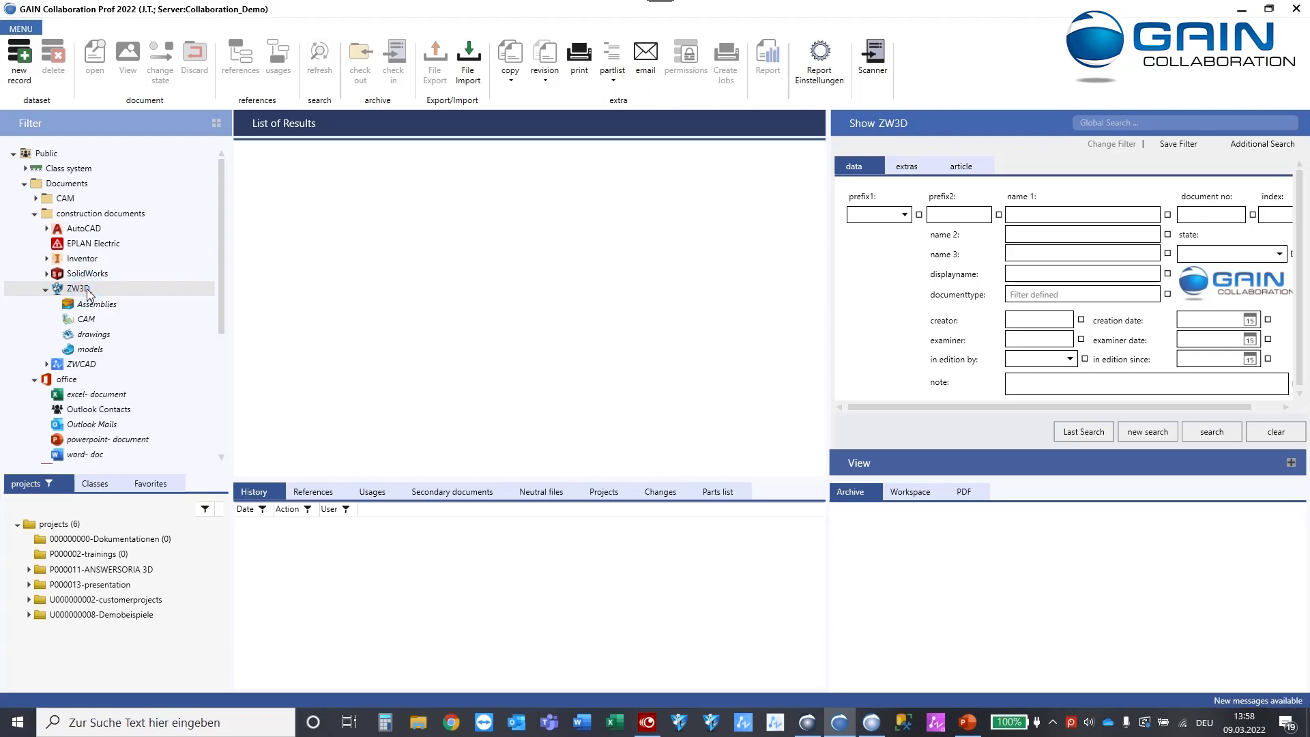
pyautogui.click(1167, 294)
pyautogui.click(1168, 295)
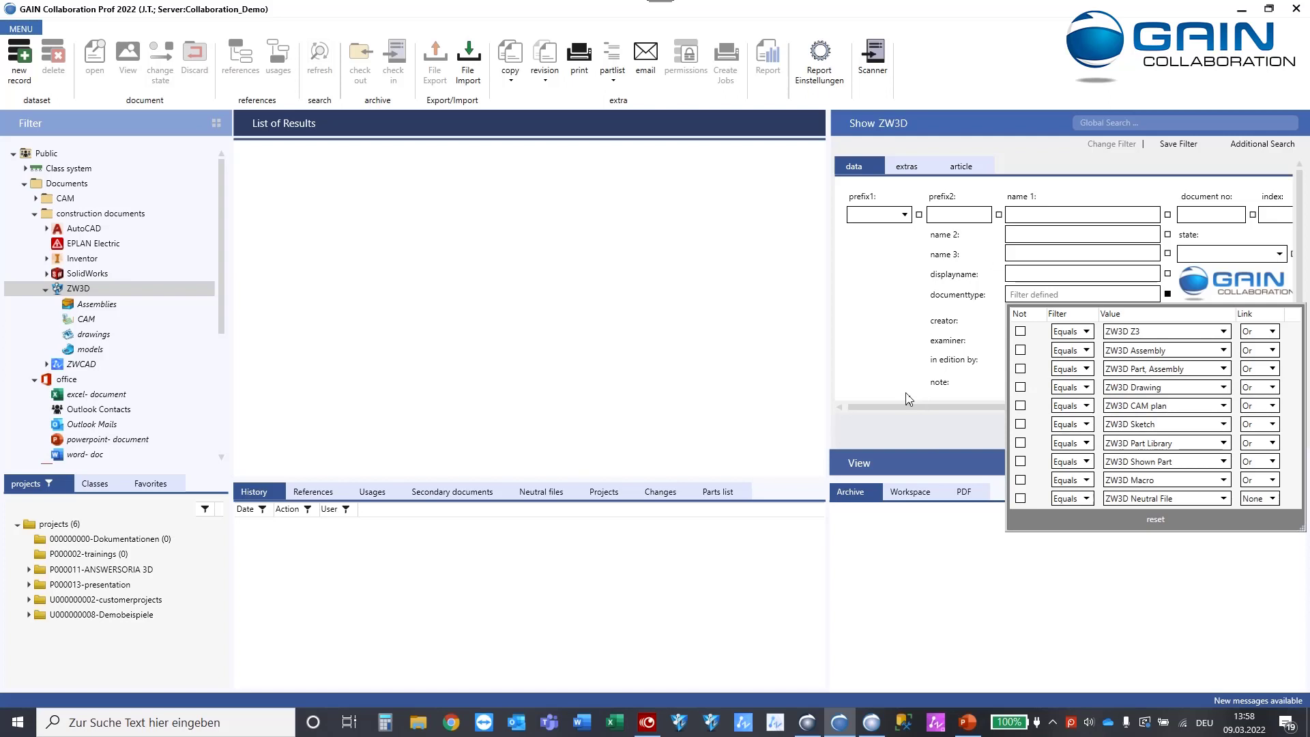
pyautogui.click(902, 358)
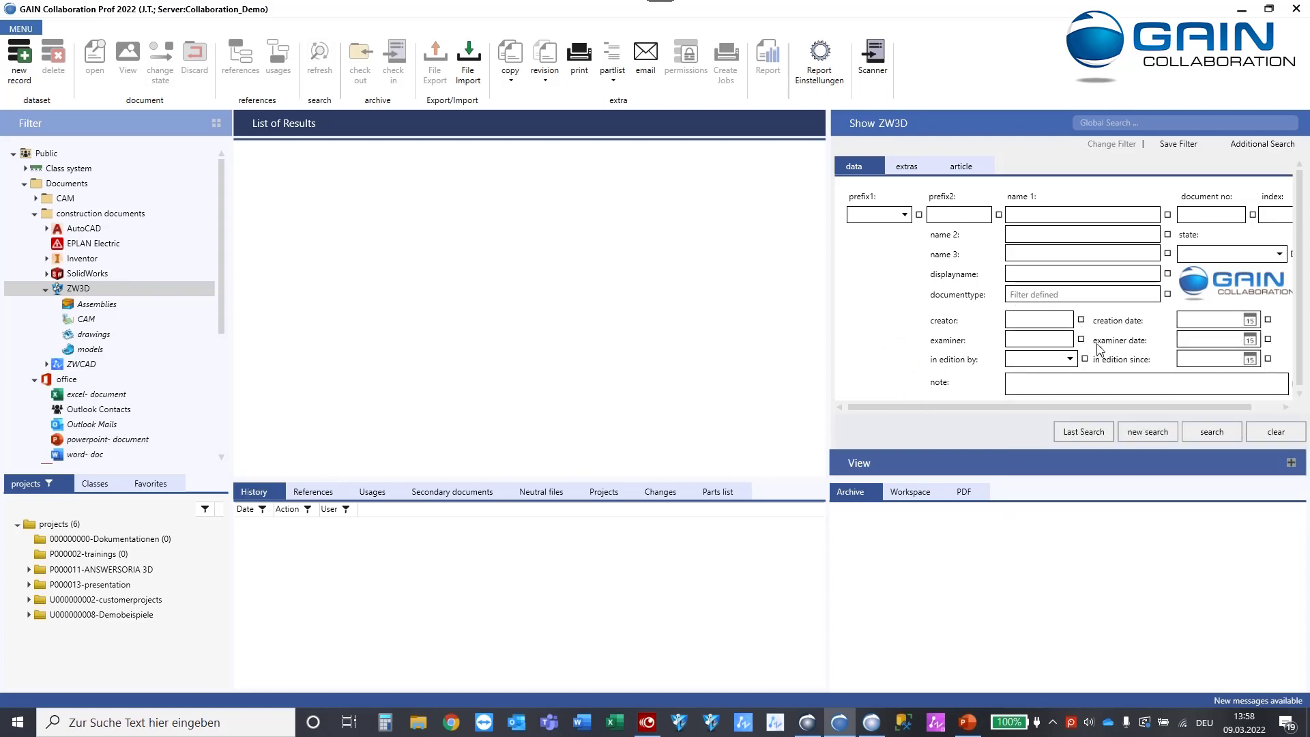
# Search for all ZW3D documents without extra criteria and look through the result list
pyautogui.click(1209, 432)
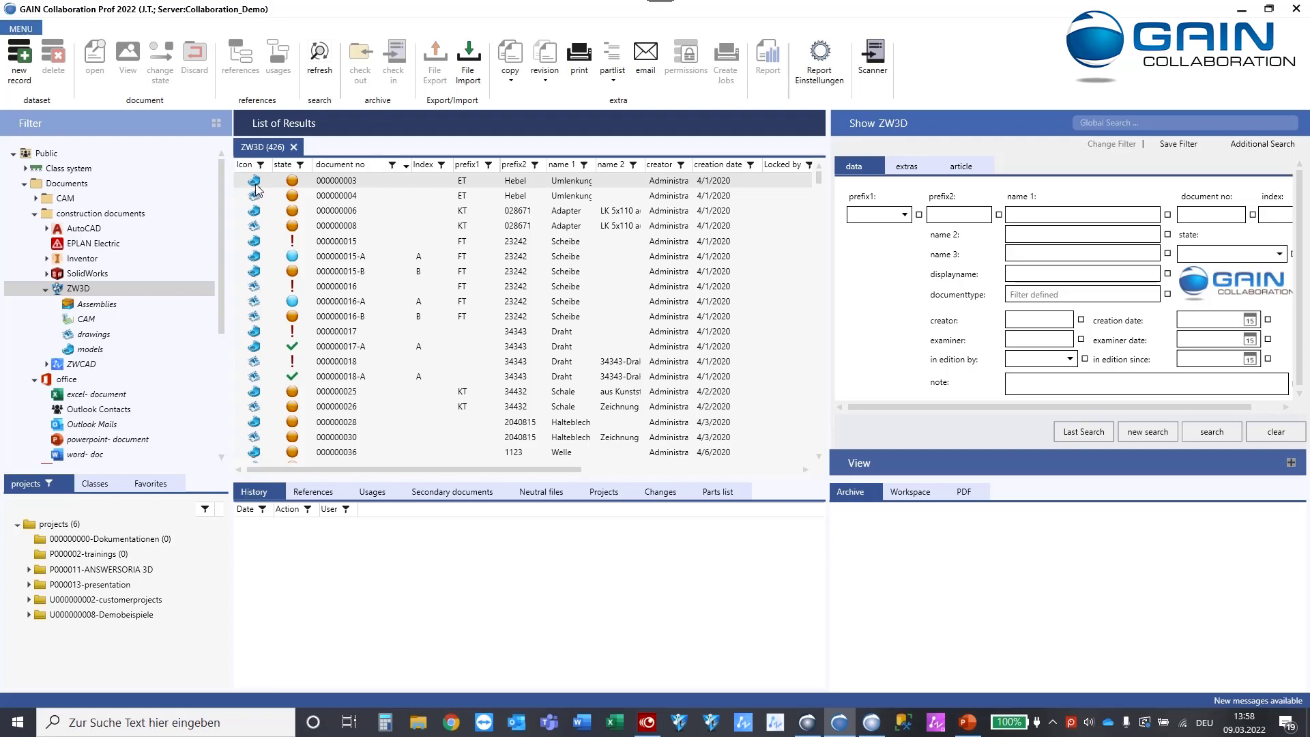
pyautogui.scroll(-7, 263, 273)
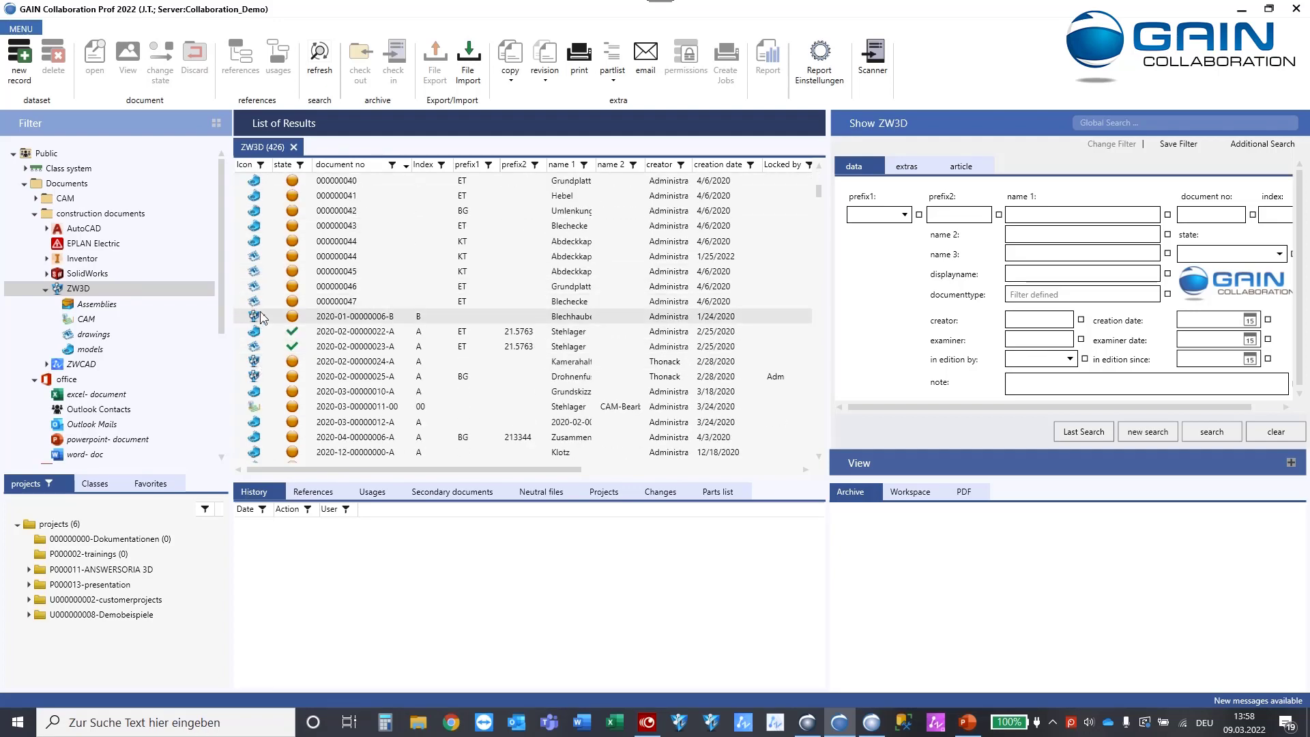
pyautogui.scroll(-10, 259, 368)
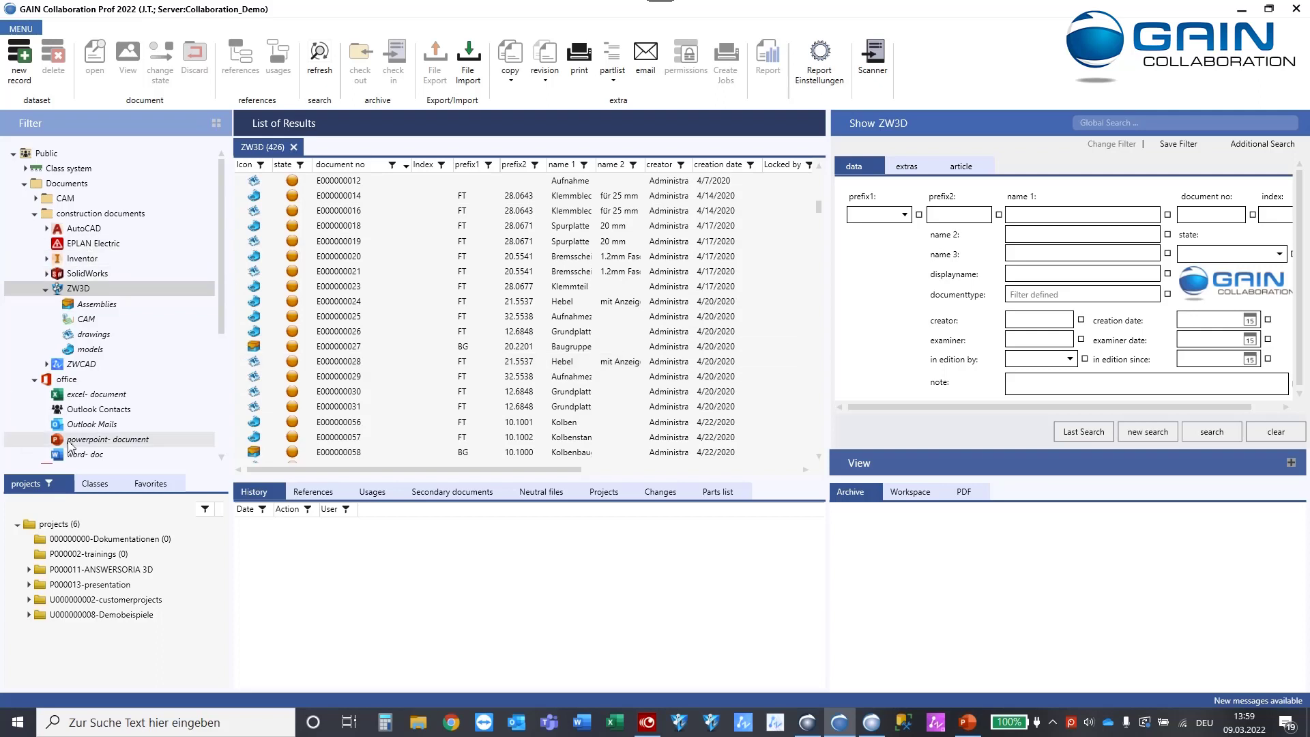
# List the ZW3D drawings with the predefined drawings filter and look through the results
pyautogui.click(93, 336)
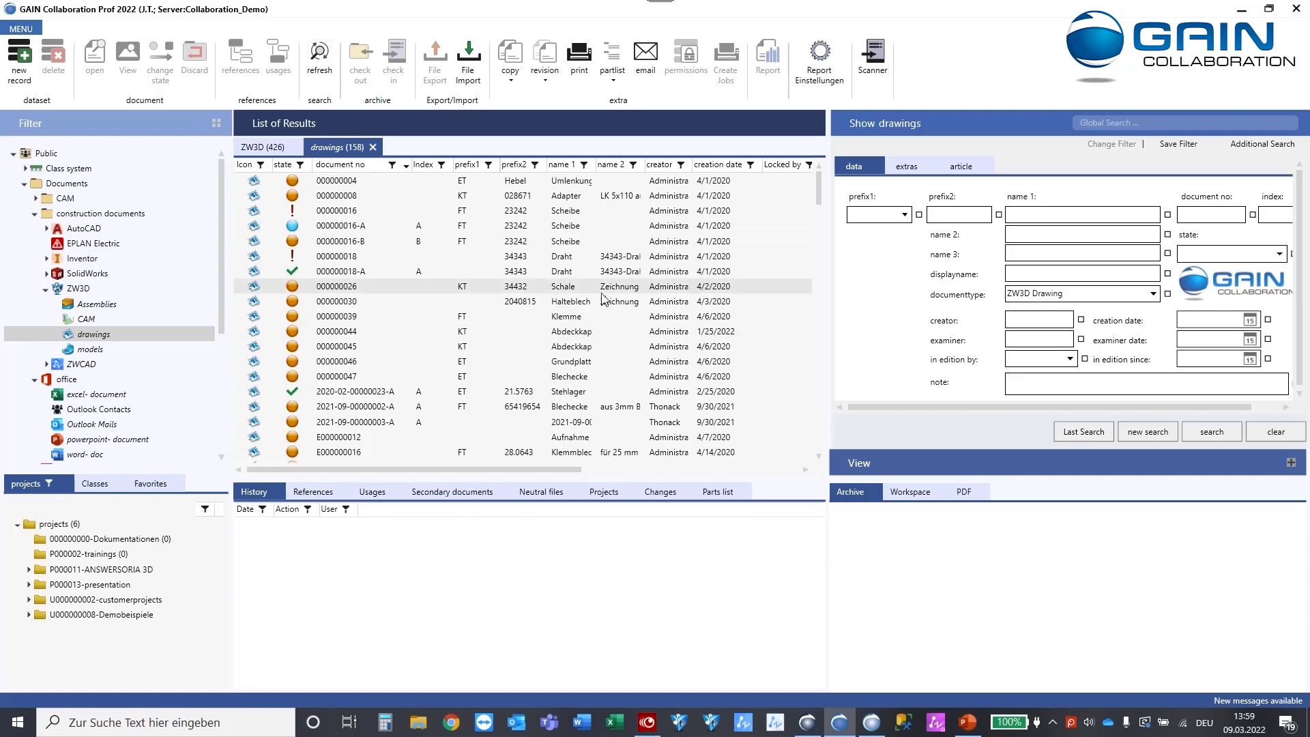
pyautogui.scroll(-6, 305, 359)
pyautogui.scroll(6, 305, 360)
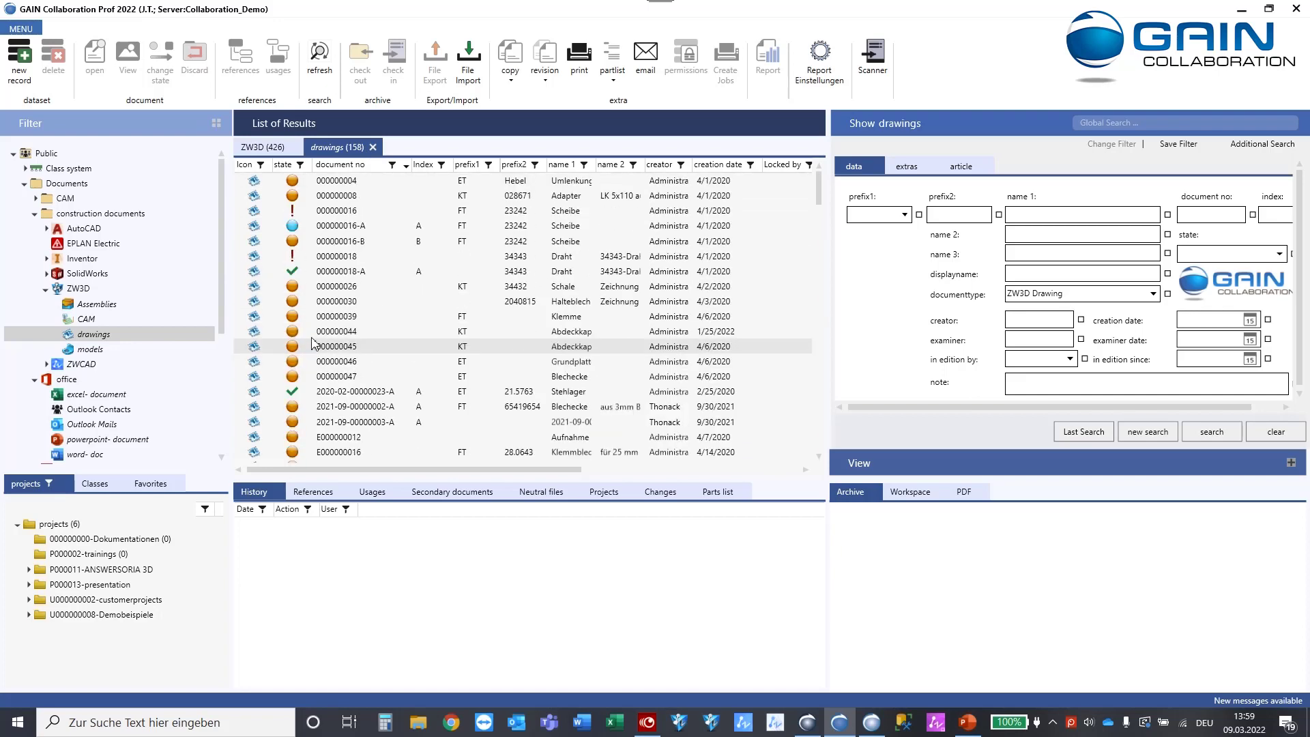
pyautogui.scroll(-20, 311, 339)
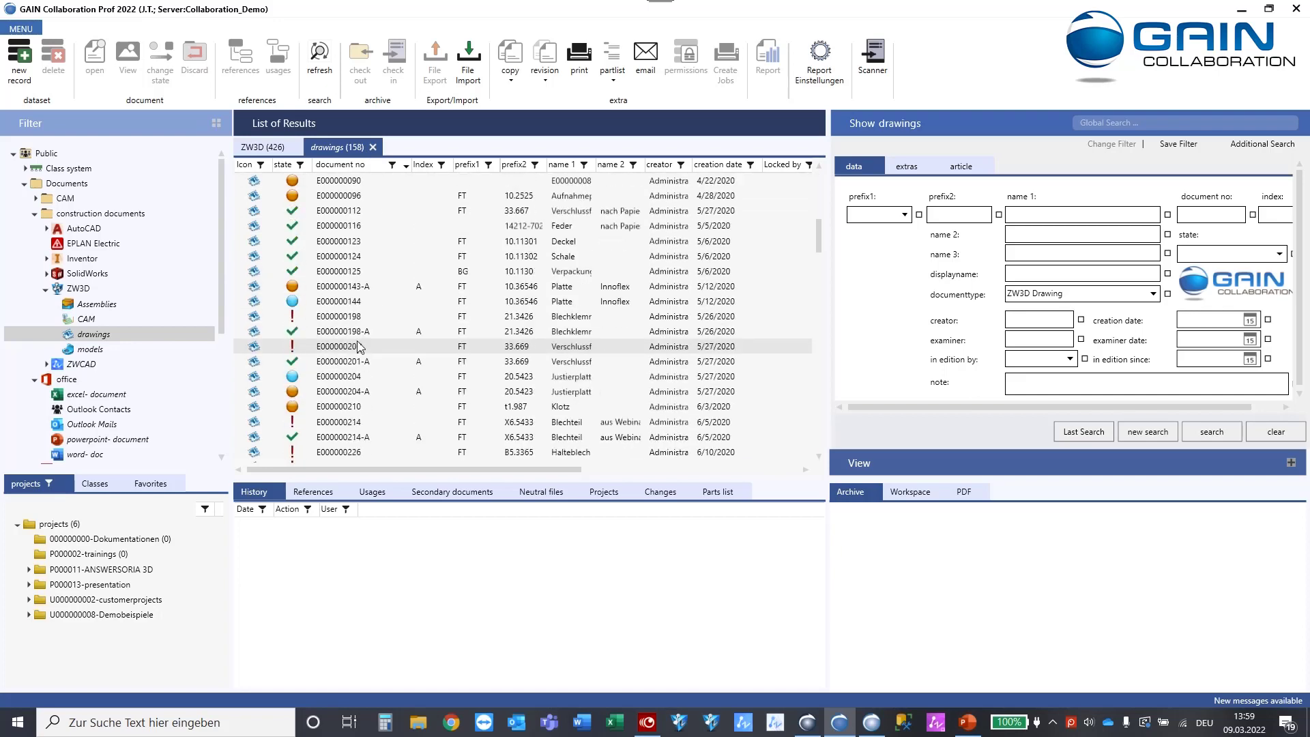
pyautogui.scroll(-5, 217, 315)
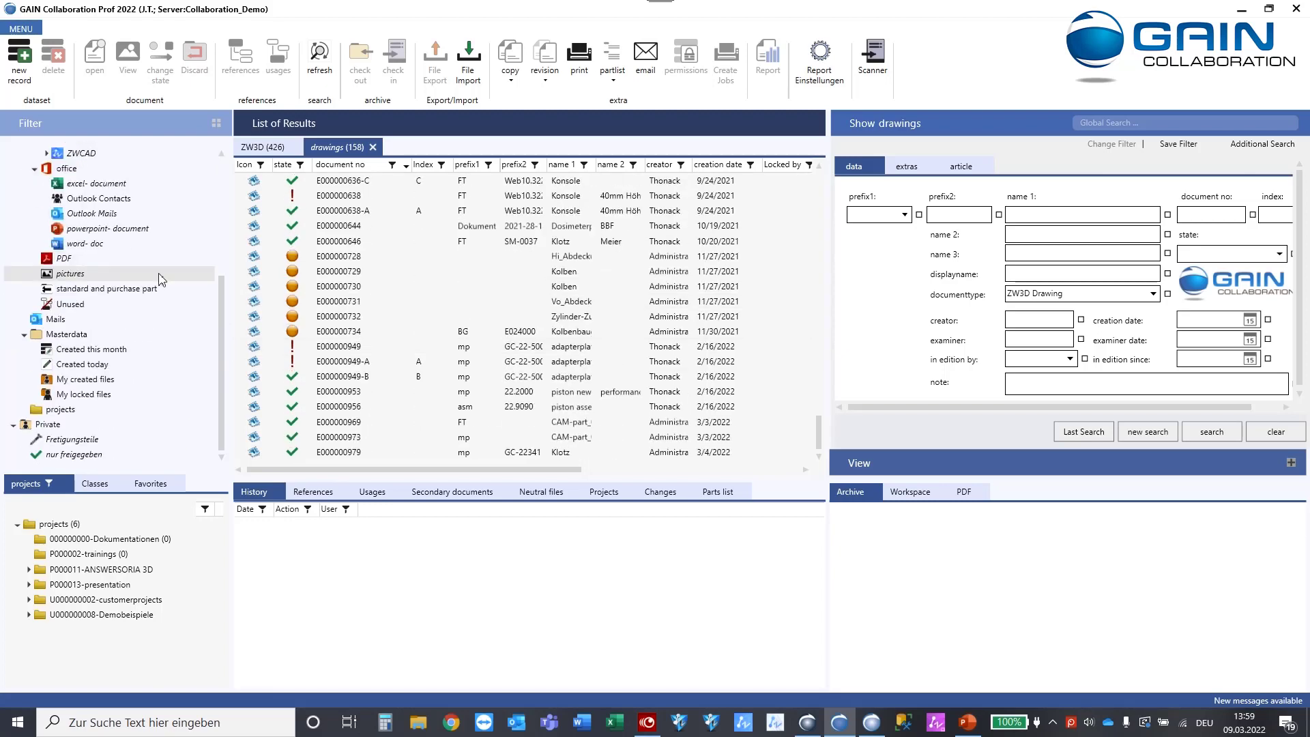
# Search all ZW3D documents for entries whose name 1 contains ada
pyautogui.scroll(5, 202, 146)
pyautogui.click(76, 288)
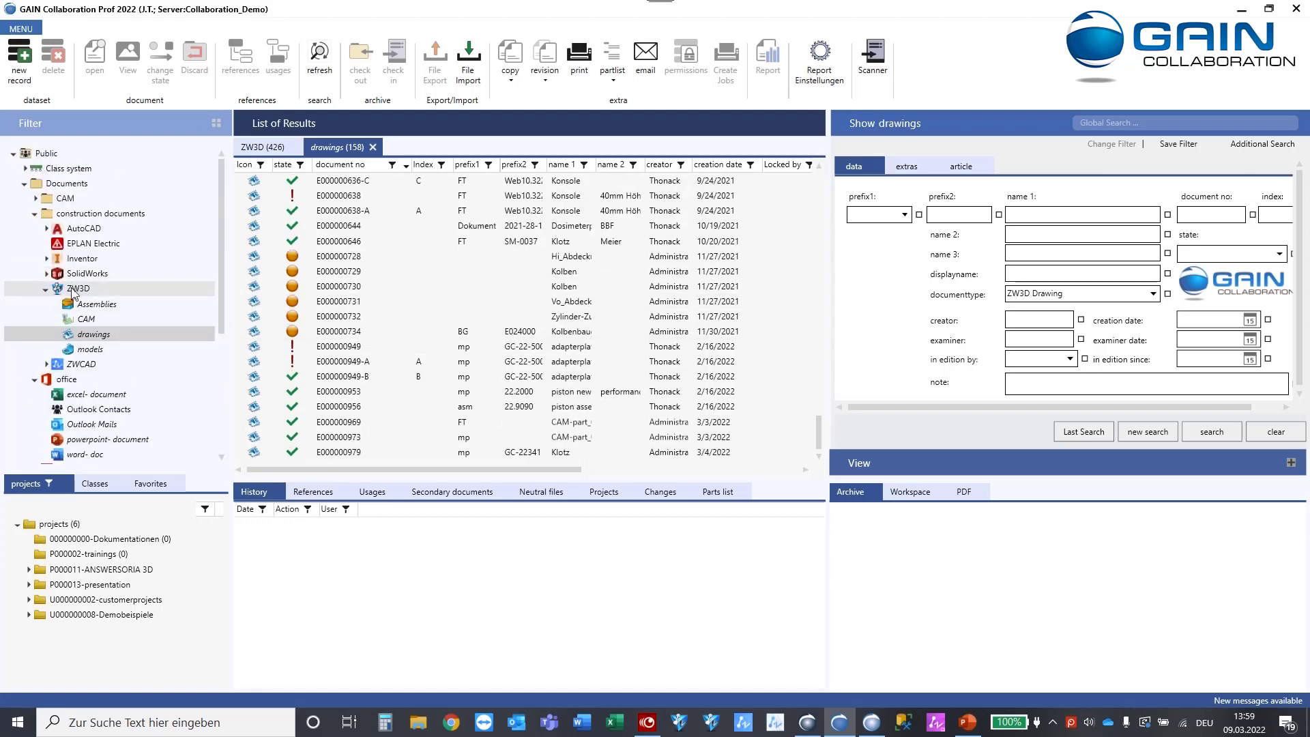
pyautogui.click(1027, 215)
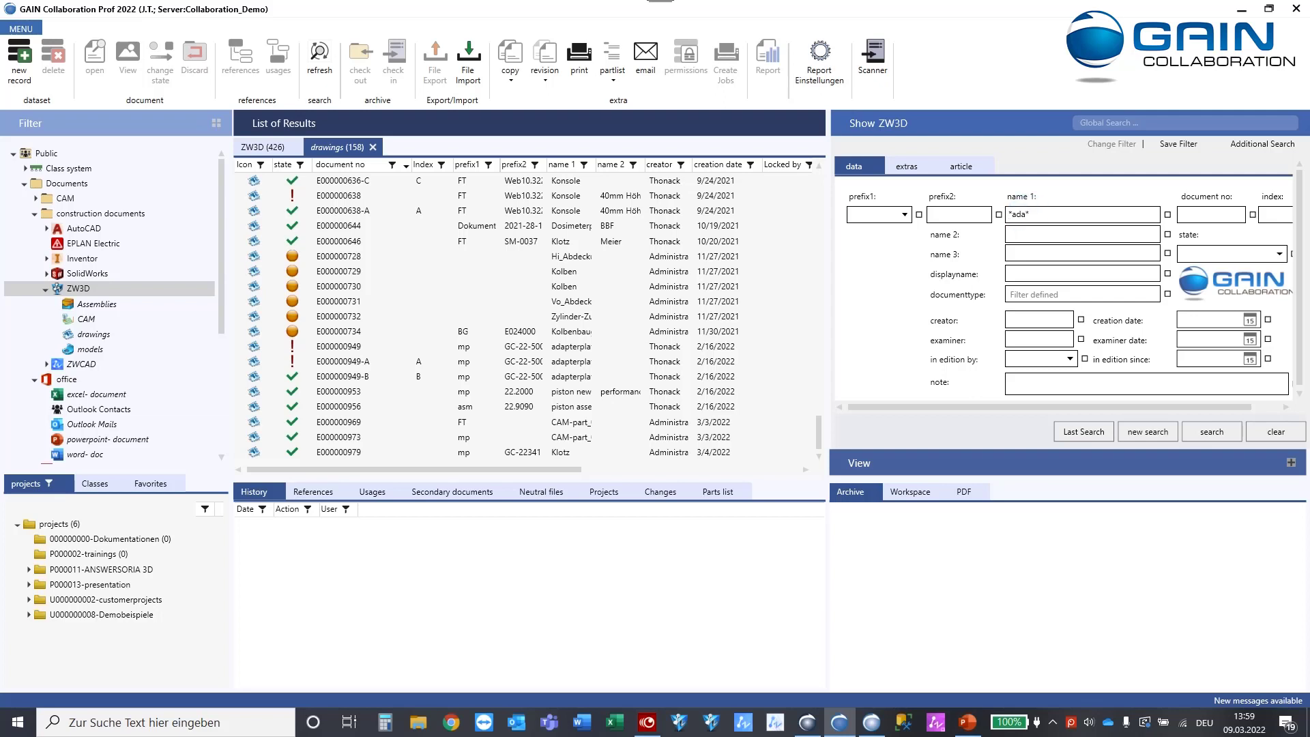
pyautogui.click(1212, 432)
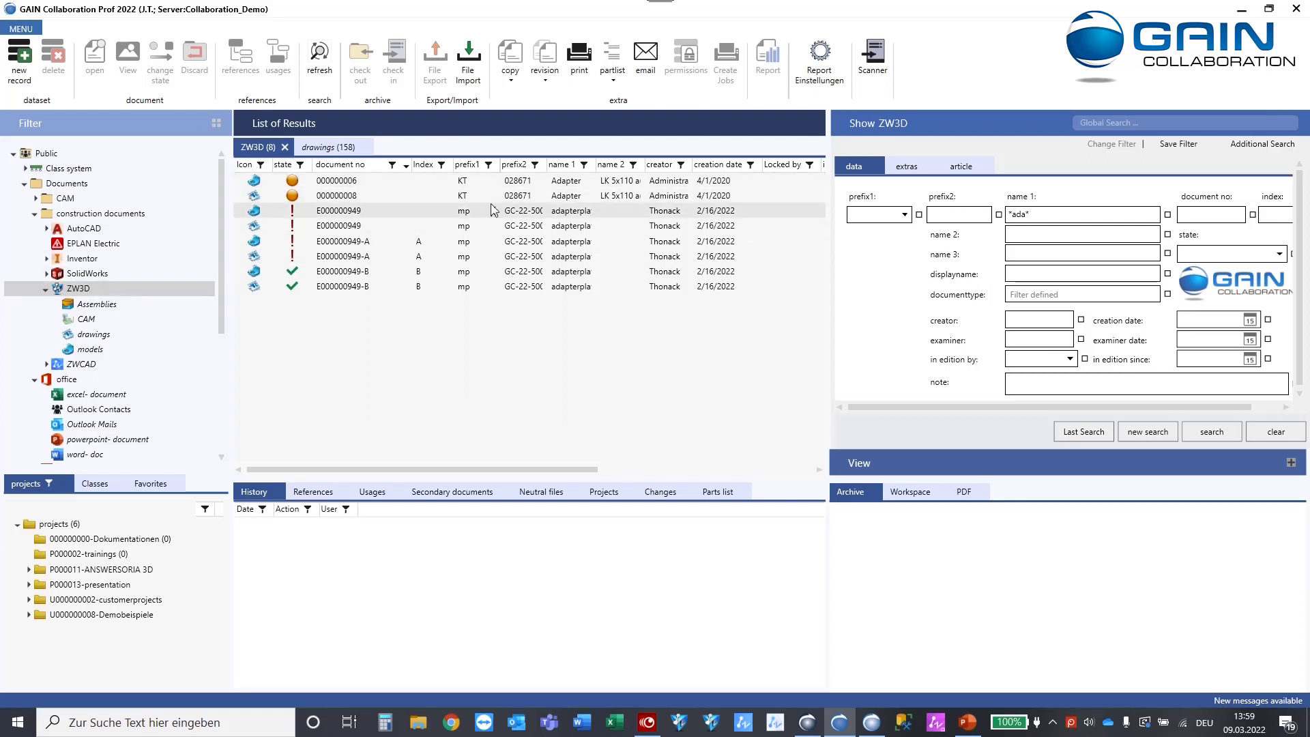
# Widen the name 1, name 2 and prefix2 columns of the result list so their contents fit
pyautogui.moveTo(595, 168); pyautogui.dragTo(612, 170)
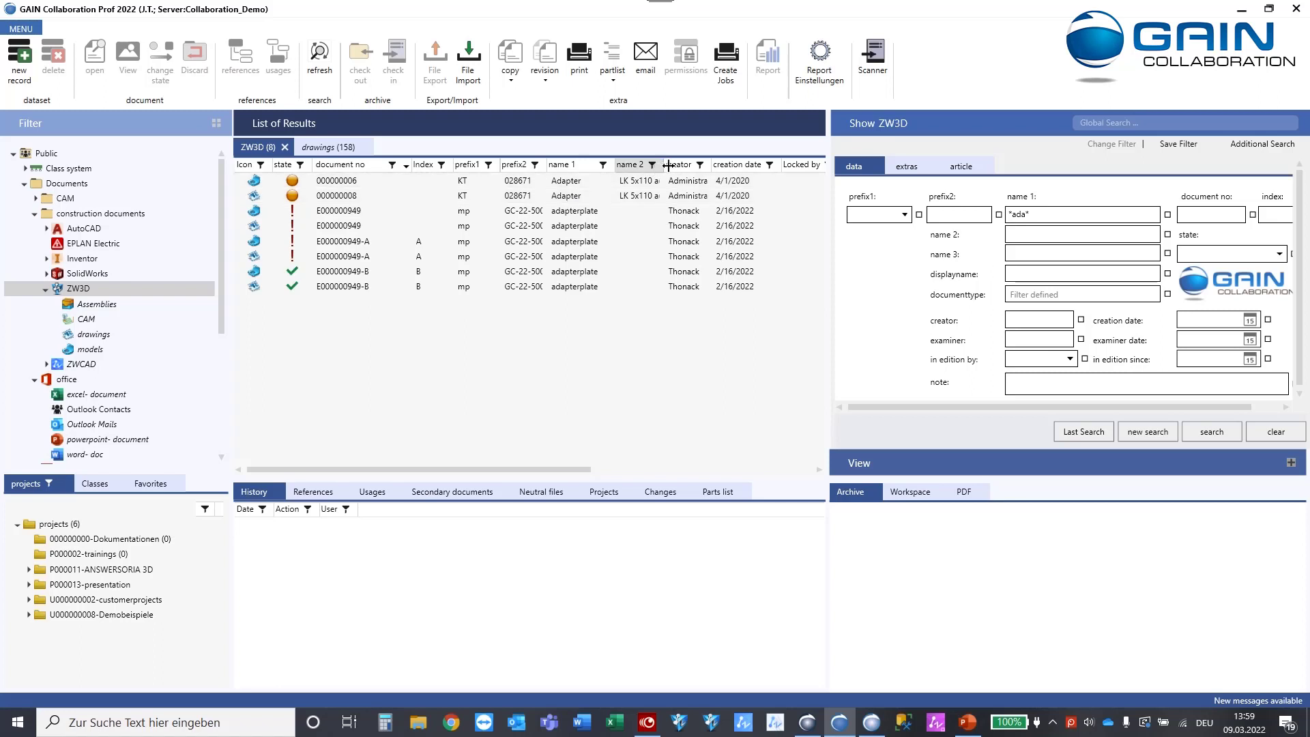
pyautogui.moveTo(668, 164); pyautogui.dragTo(686, 165)
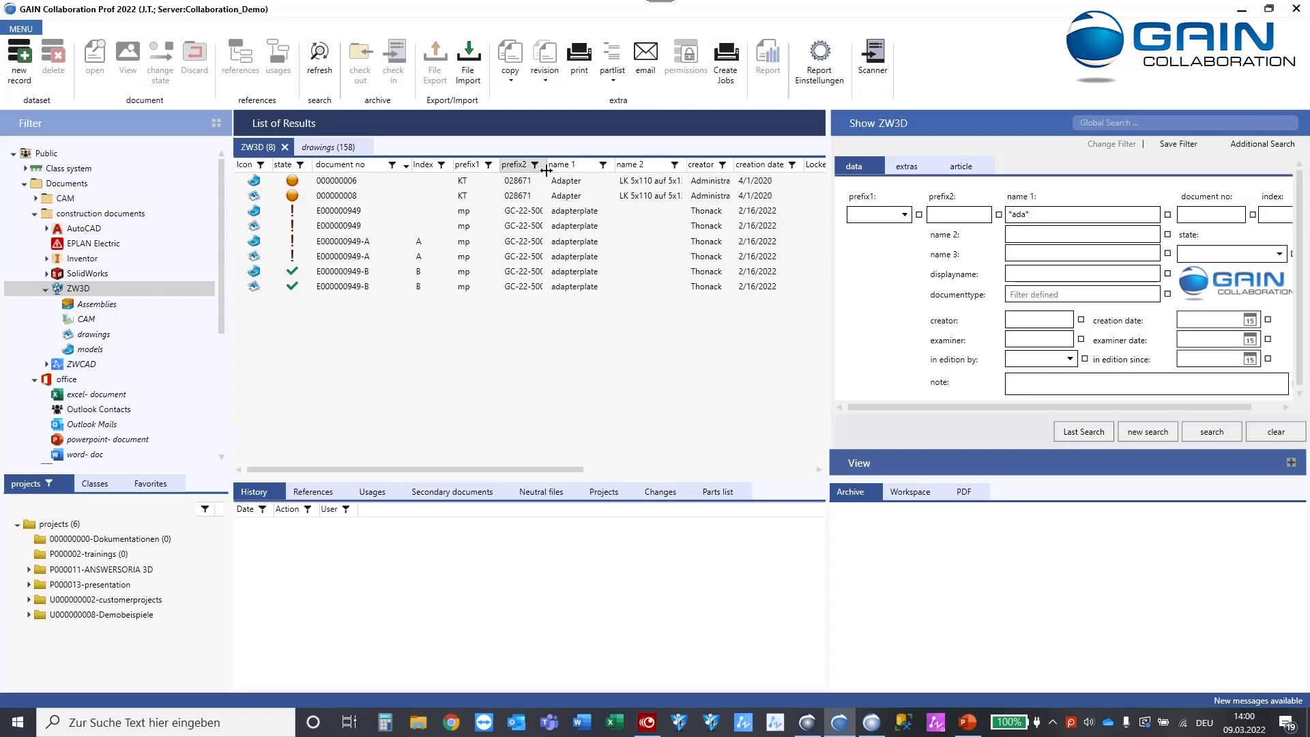
pyautogui.moveTo(546, 166); pyautogui.dragTo(568, 166)
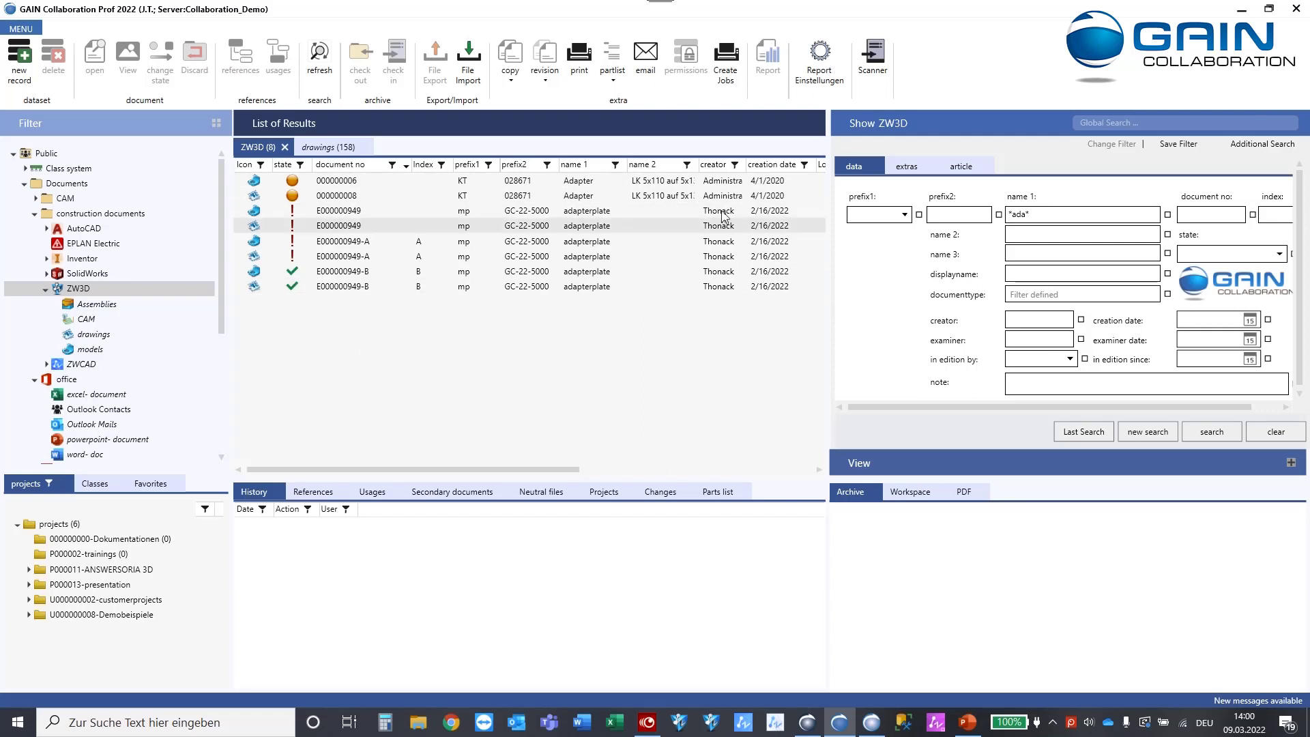
# Filter the result list by the prefix1 value mp and remove that column filter again
pyautogui.click(488, 165)
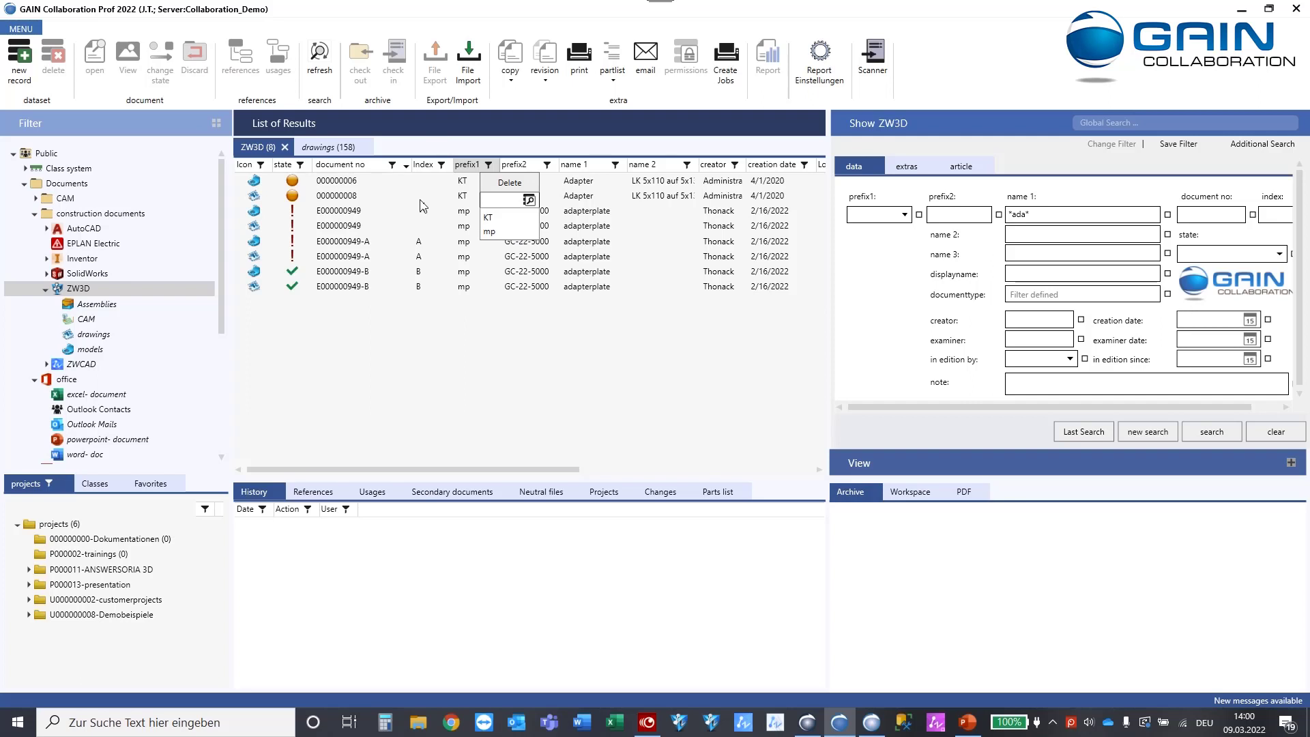
pyautogui.click(491, 232)
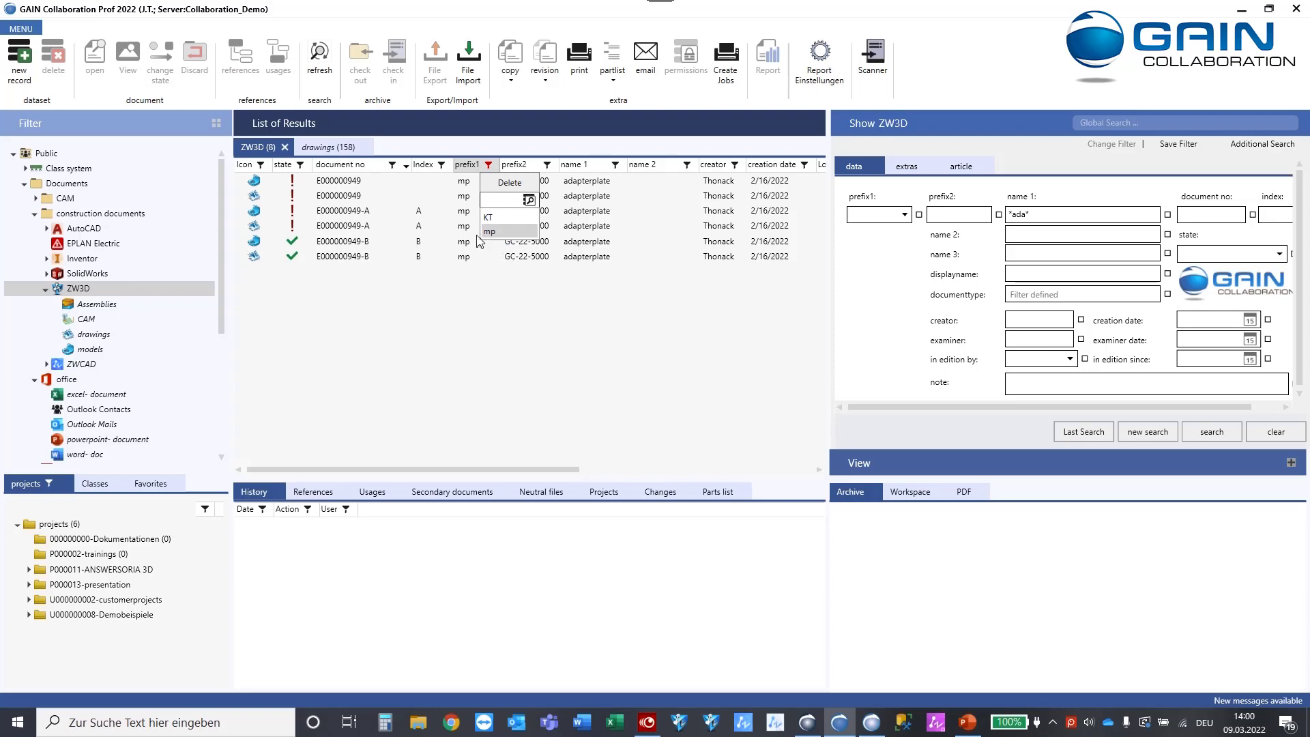
pyautogui.click(510, 182)
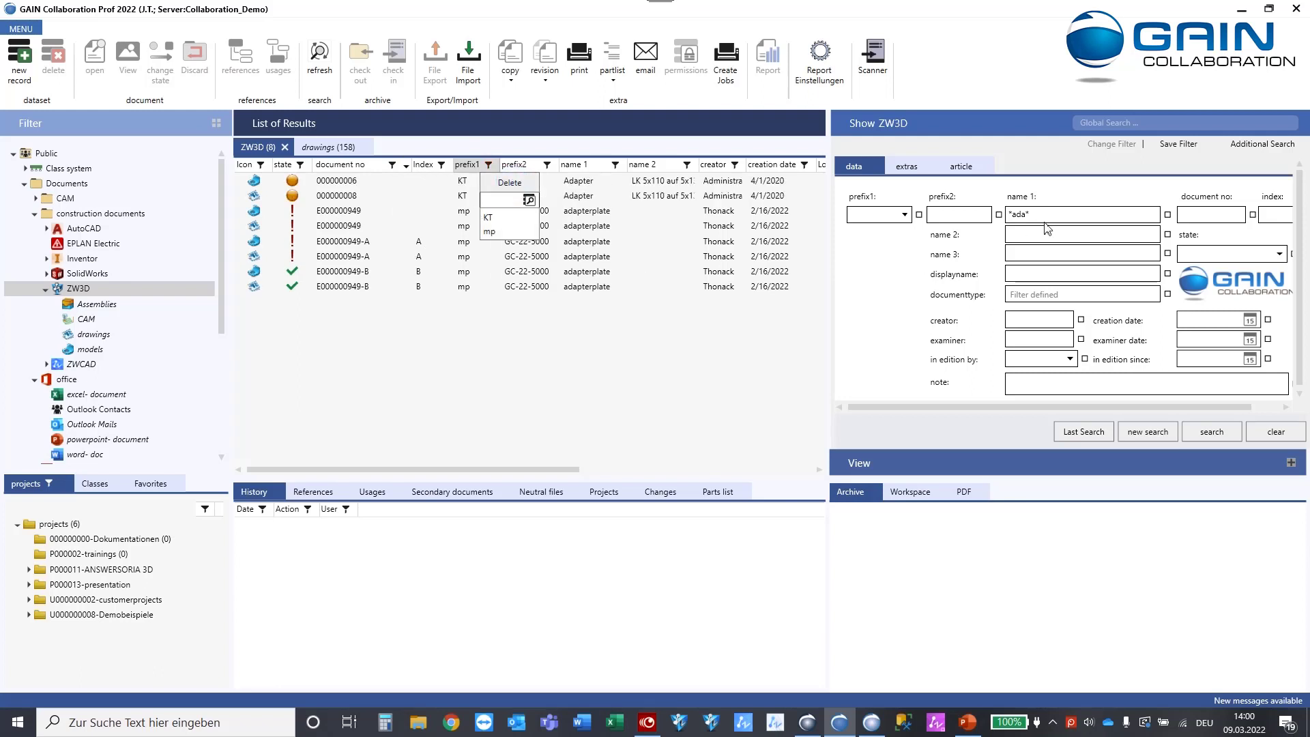
# Narrow the ZW3D search for ada by setting prefix1 to mp in the search form
pyautogui.click(900, 215)
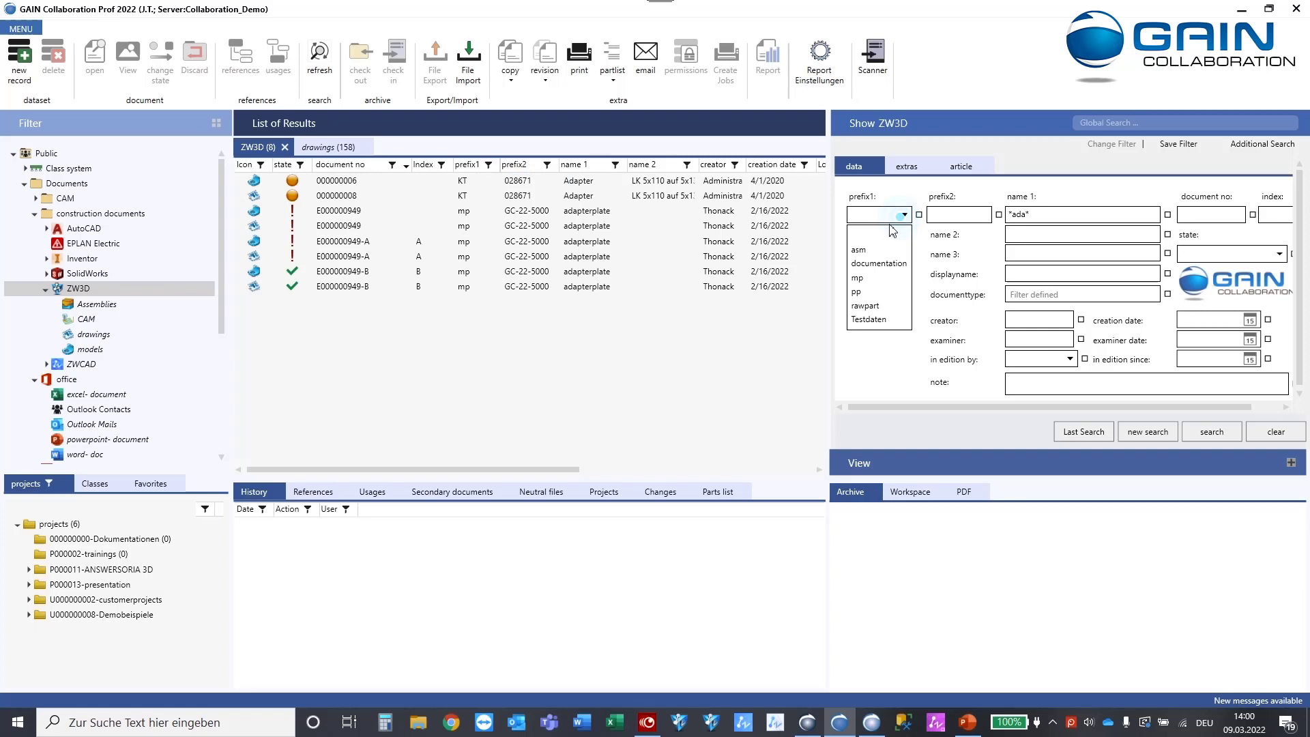
pyautogui.click(859, 278)
pyautogui.click(1208, 432)
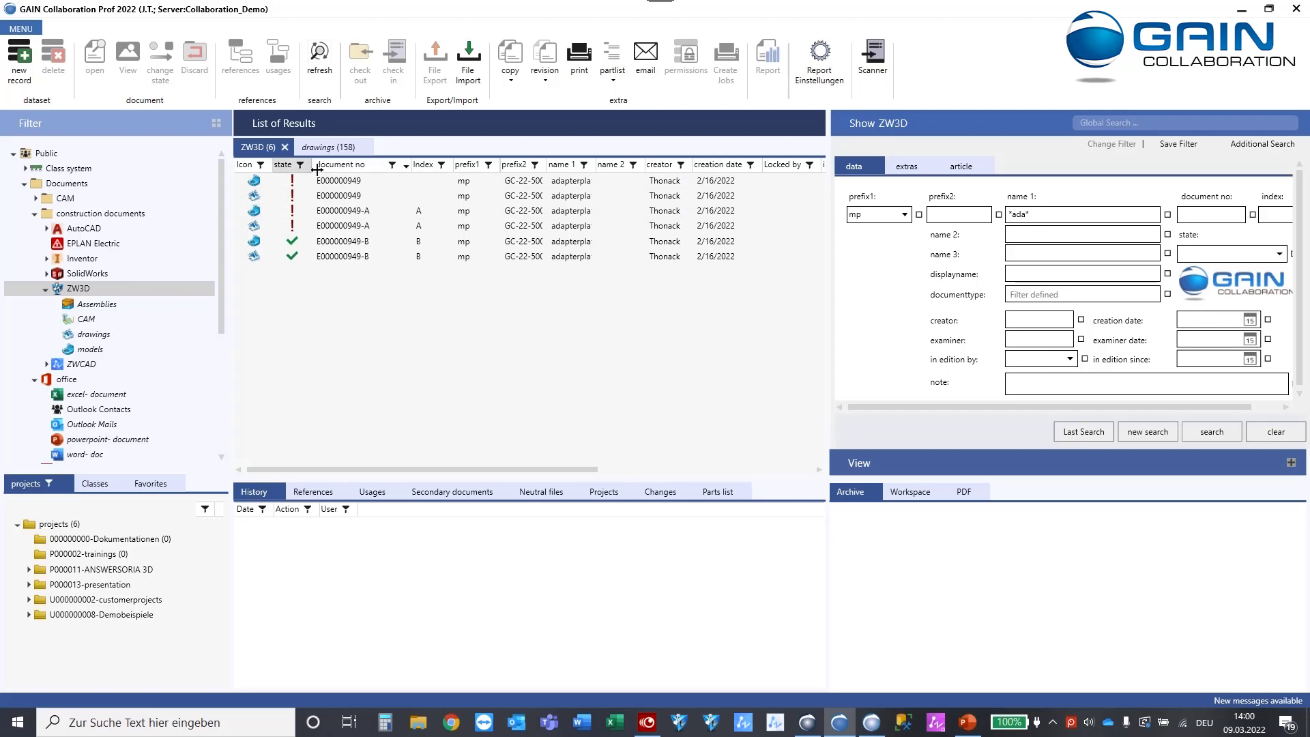
# Return to the drawings results and show the record of drawing E000000143-A
pyautogui.click(328, 147)
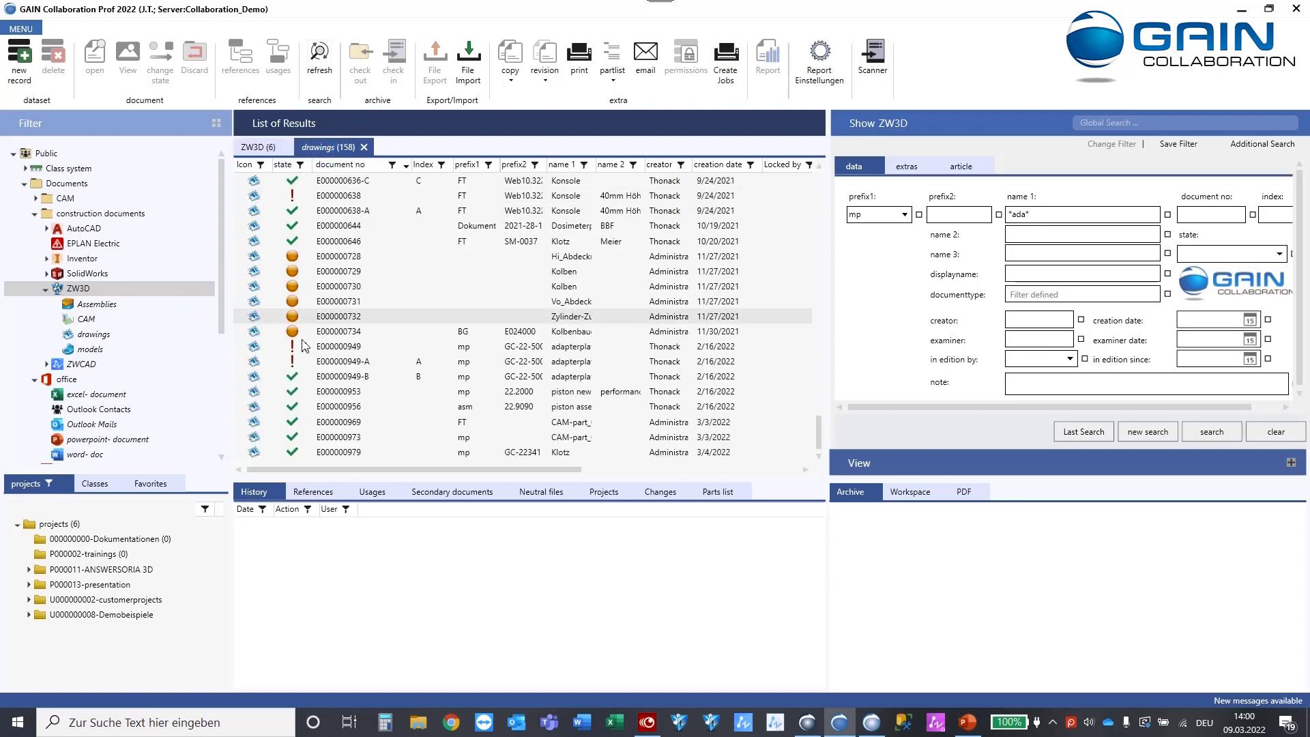
pyautogui.scroll(8, 329, 277)
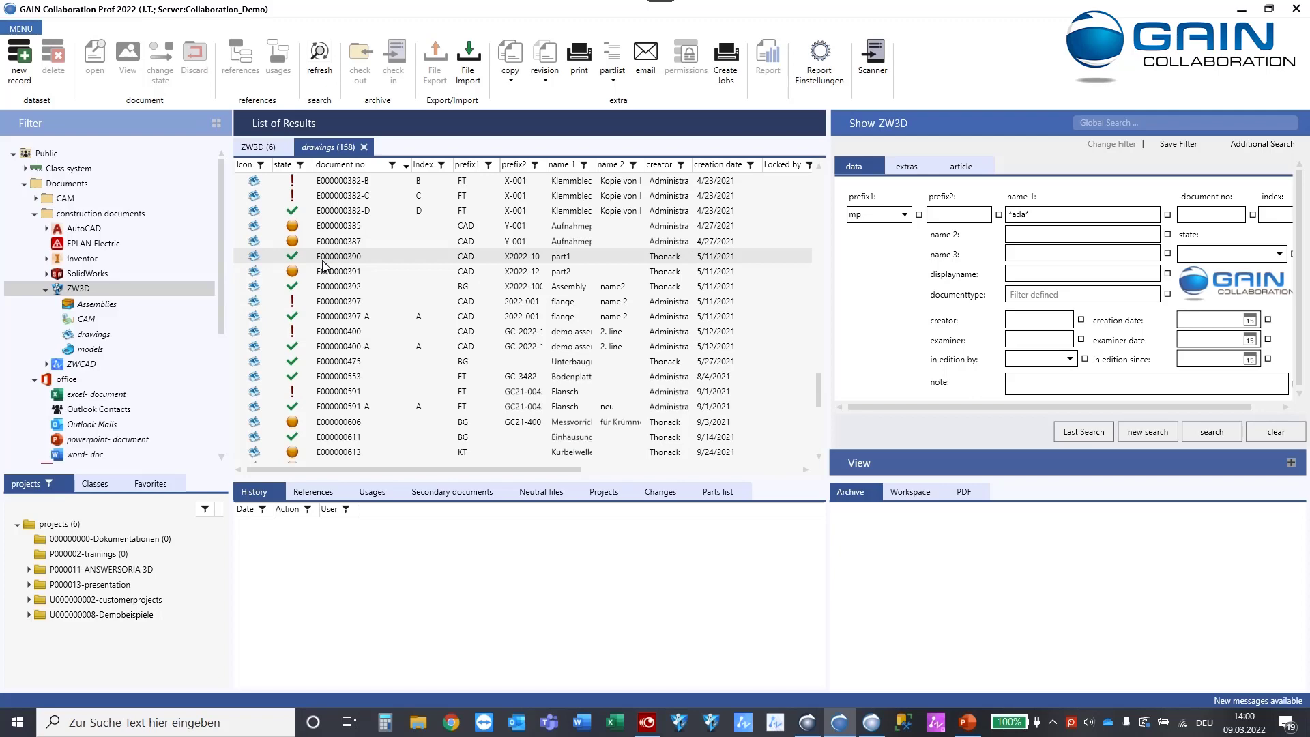
pyautogui.scroll(15, 320, 267)
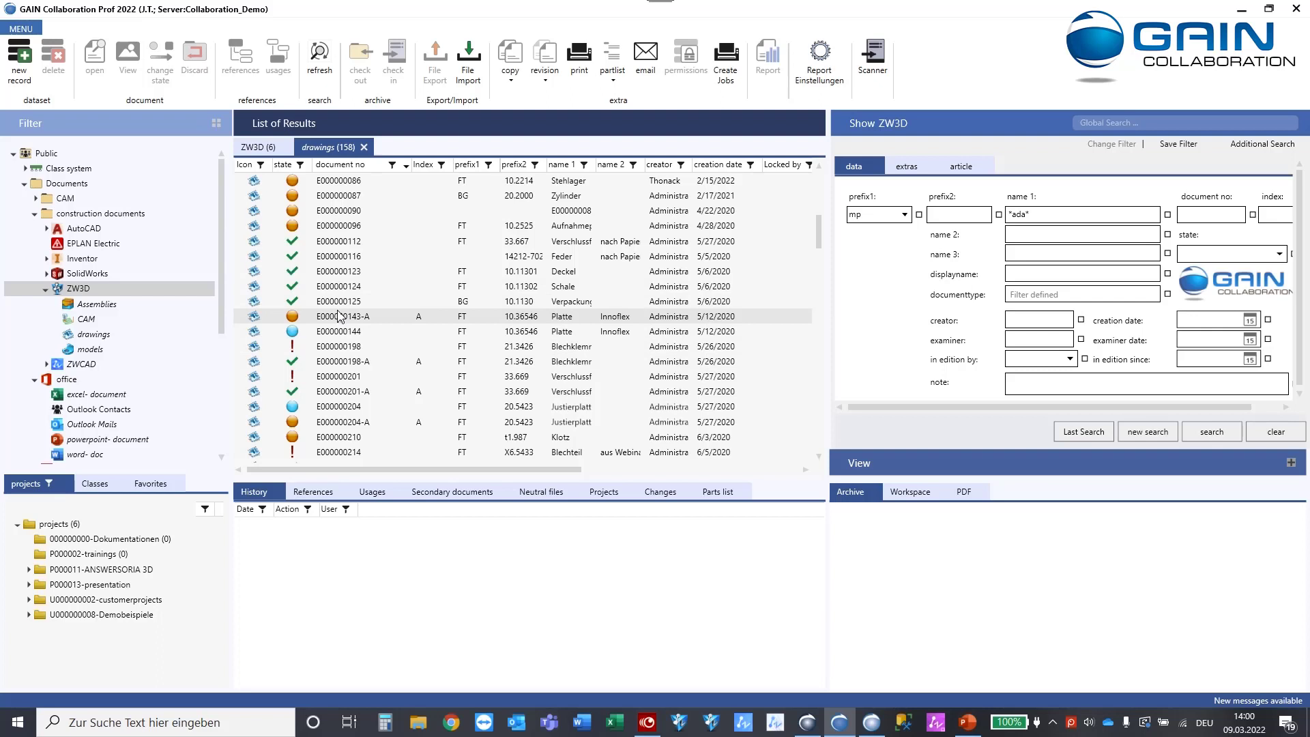
pyautogui.click(295, 320)
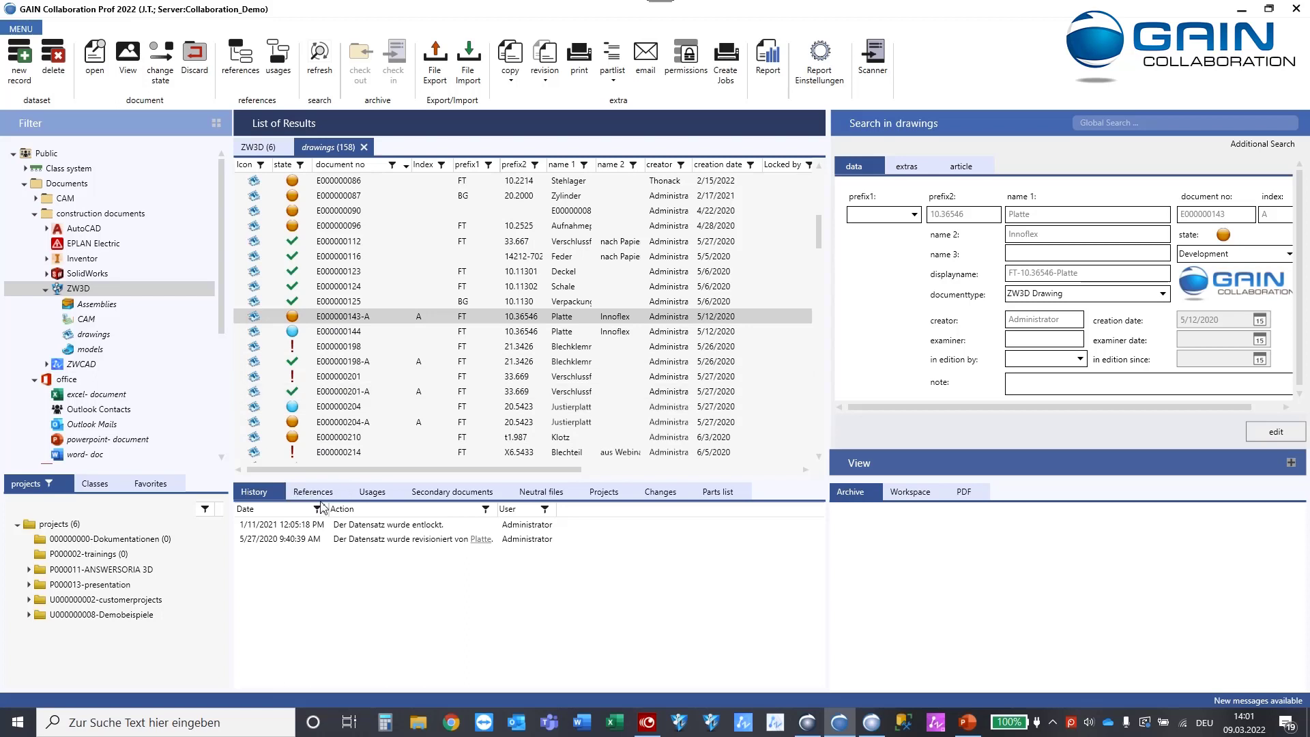
# Inspect the records and histories of drawings E000000204, E000000201-A and E000000201 in the drawings results
pyautogui.click(340, 408)
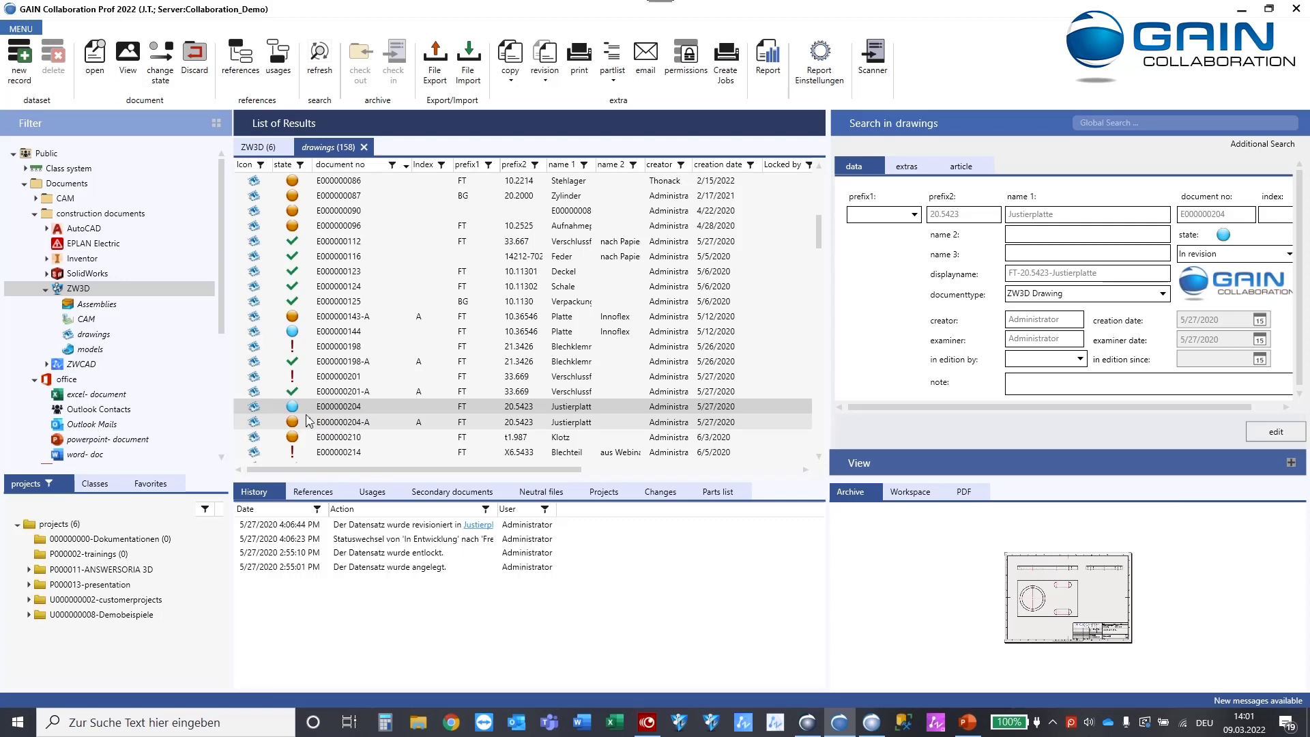
pyautogui.click(296, 395)
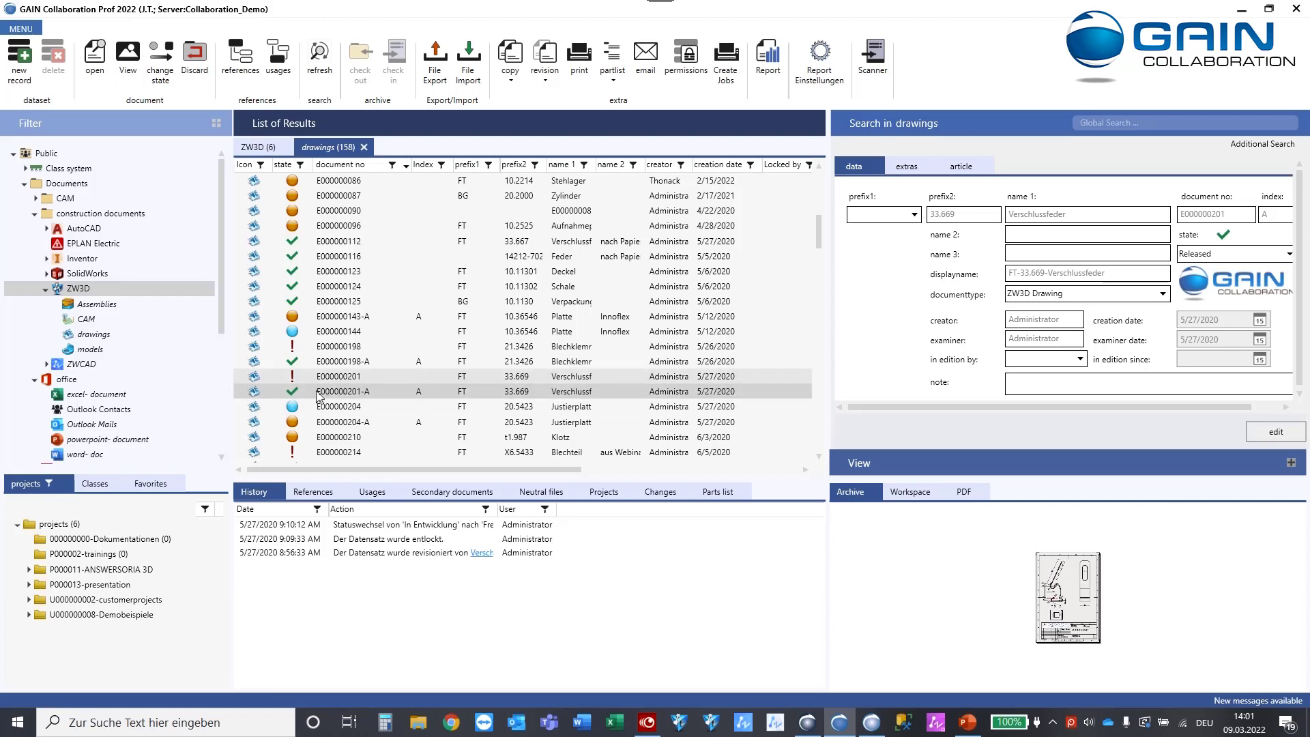
pyautogui.click(293, 377)
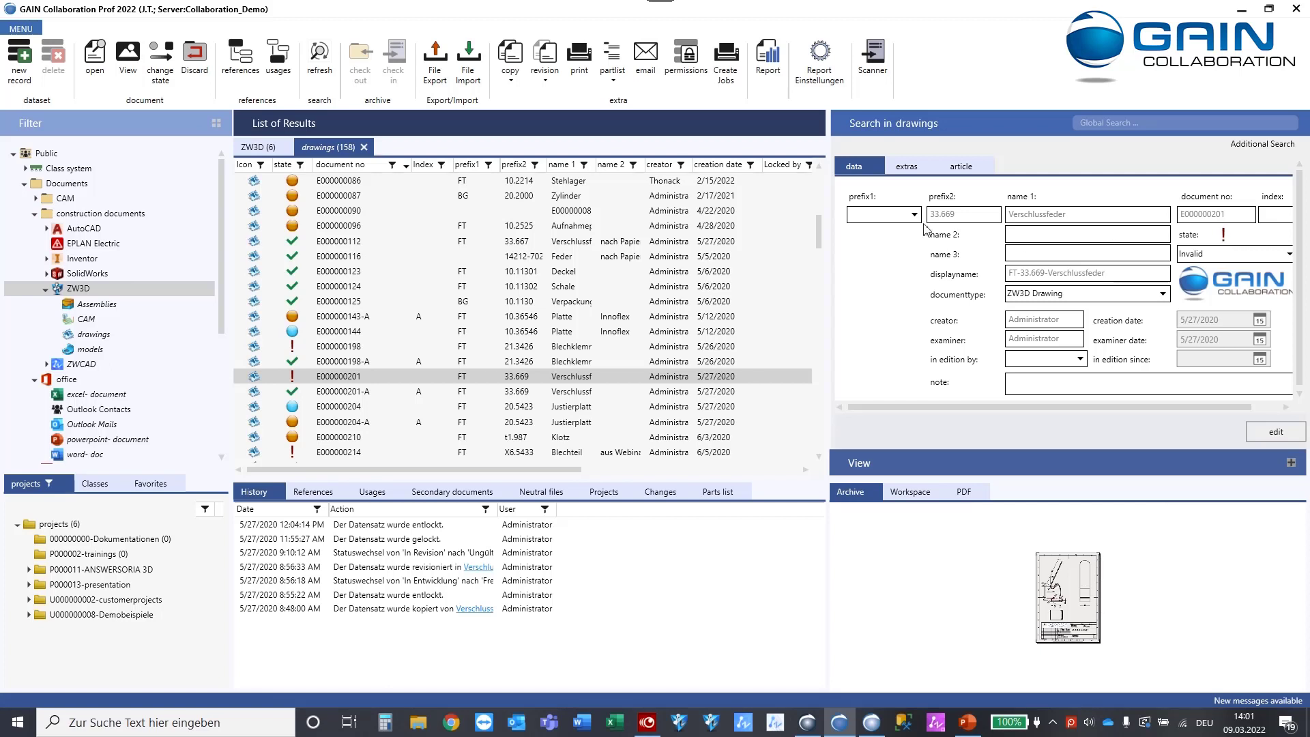
# Close the drawings results and show the records of drawings E000000949-A and E000000949-B in the ZW3D results
pyautogui.click(364, 148)
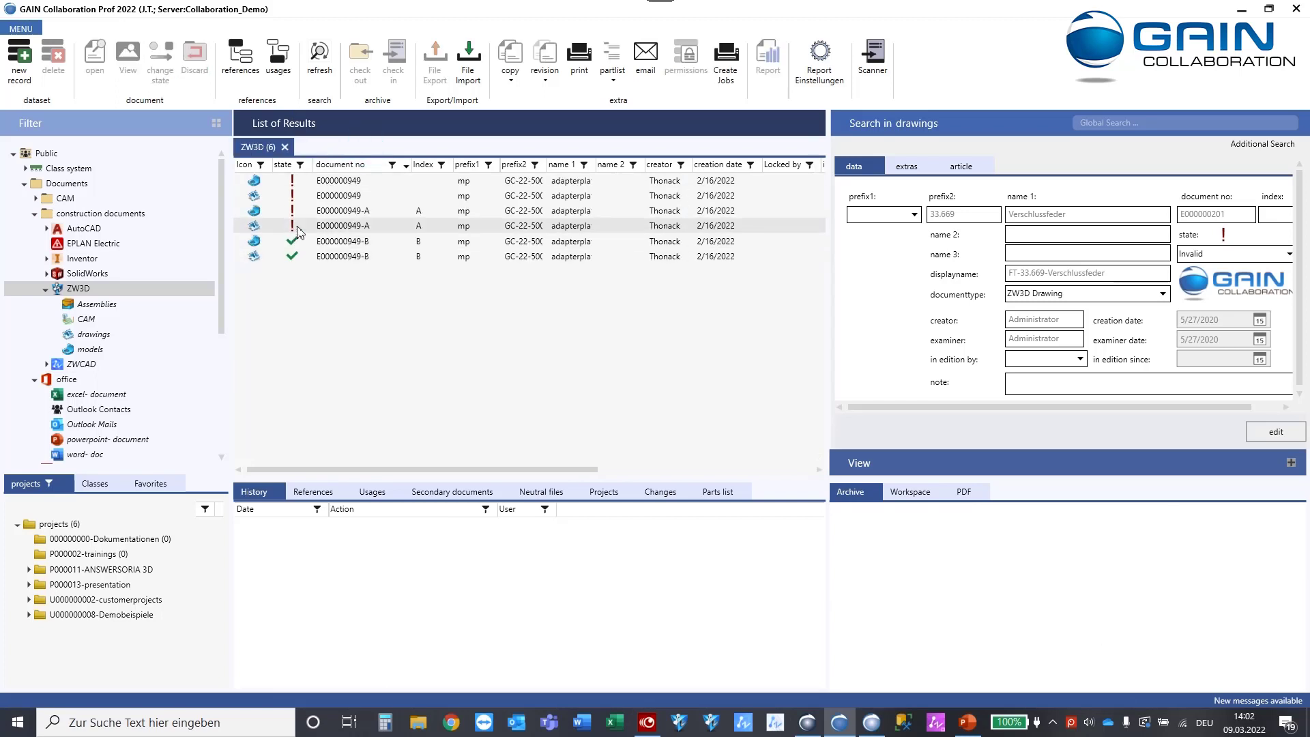
pyautogui.click(347, 230)
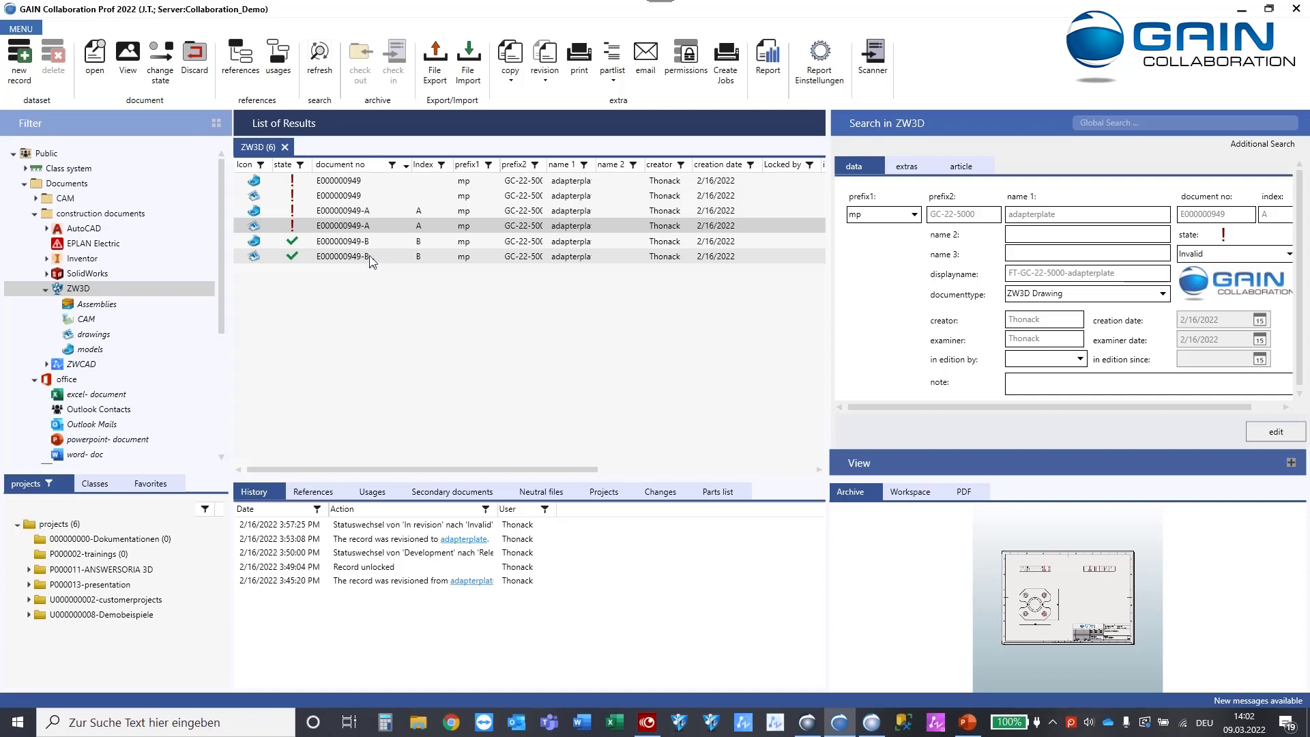
pyautogui.click(370, 262)
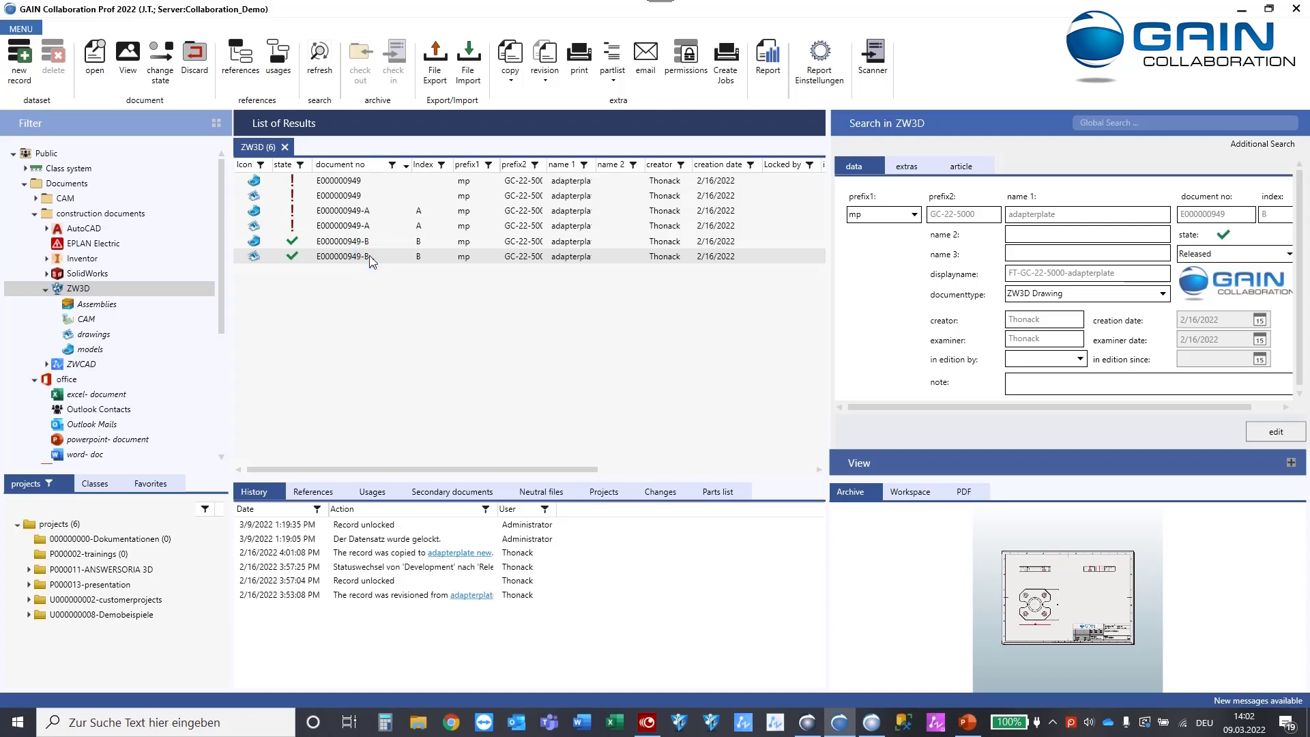
# View the neutral file E000000949-B.pdf of drawing E000000949-B in the PDF reader and close the reader again
pyautogui.rightClick(371, 262)
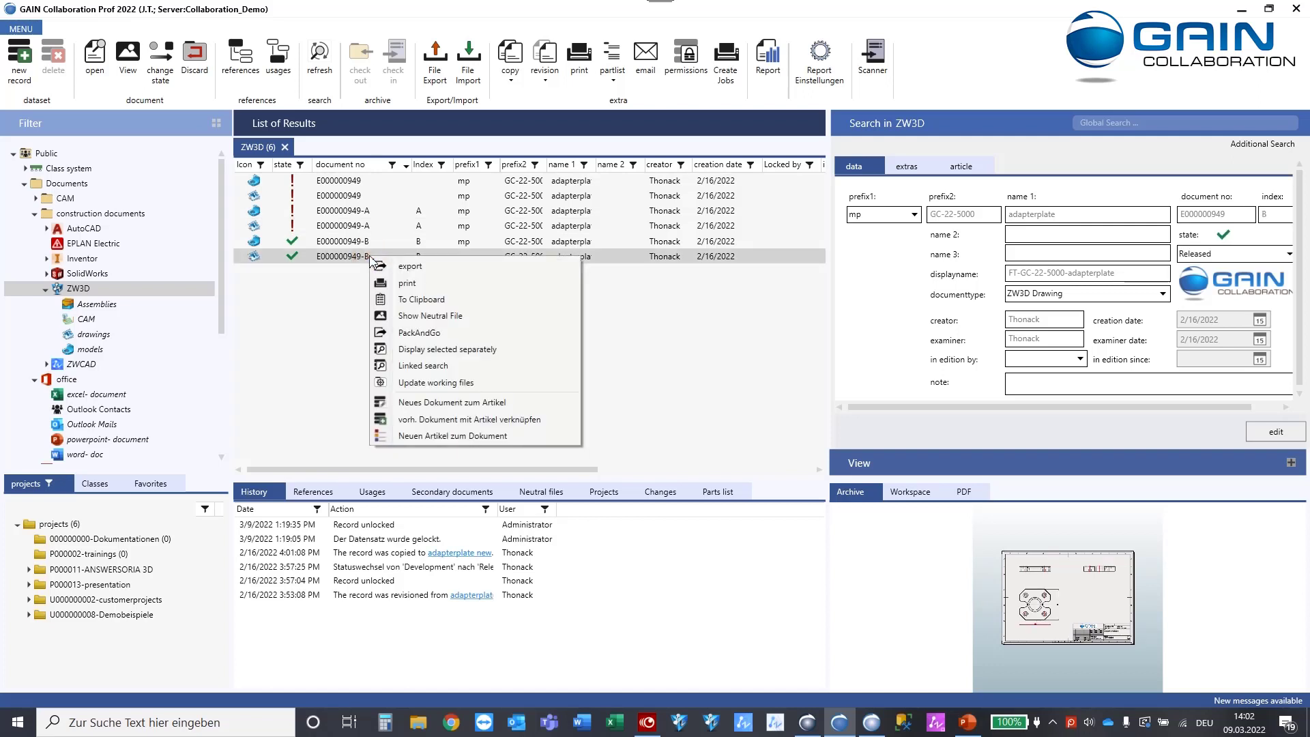
pyautogui.click(451, 317)
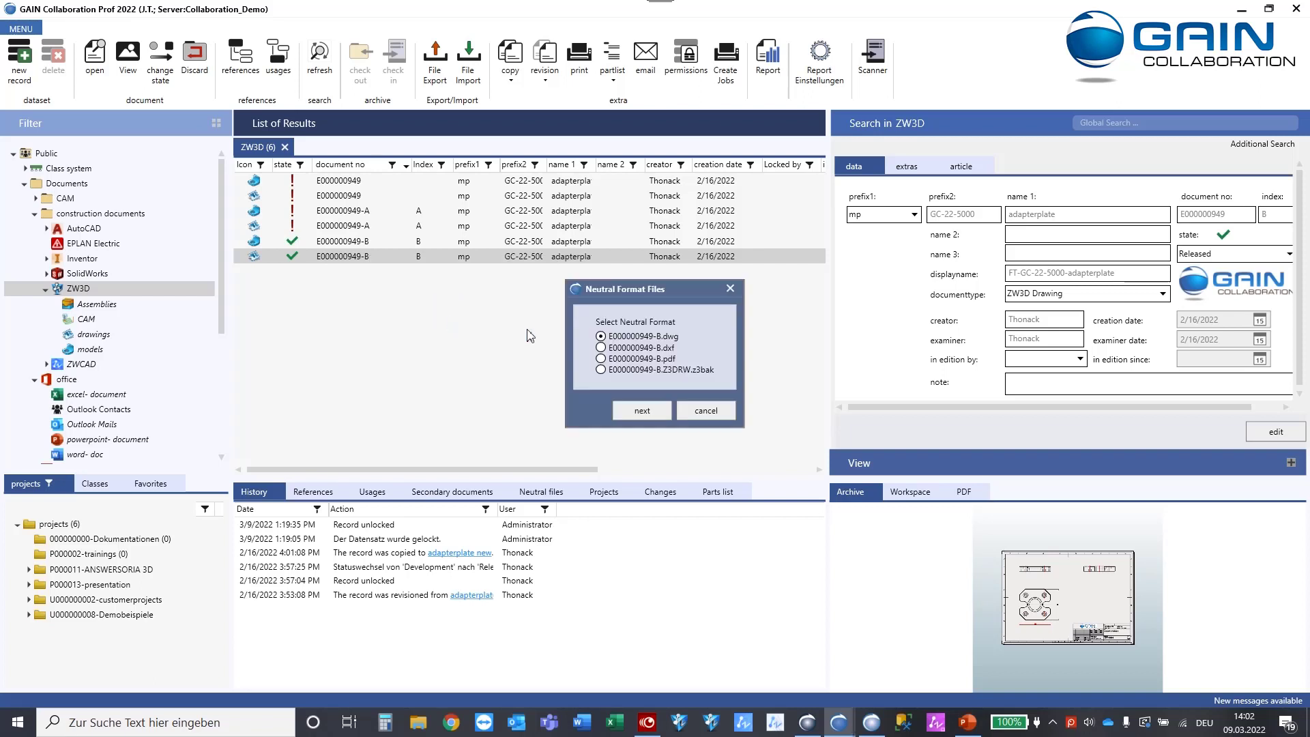
pyautogui.moveTo(637, 293); pyautogui.dragTo(632, 263)
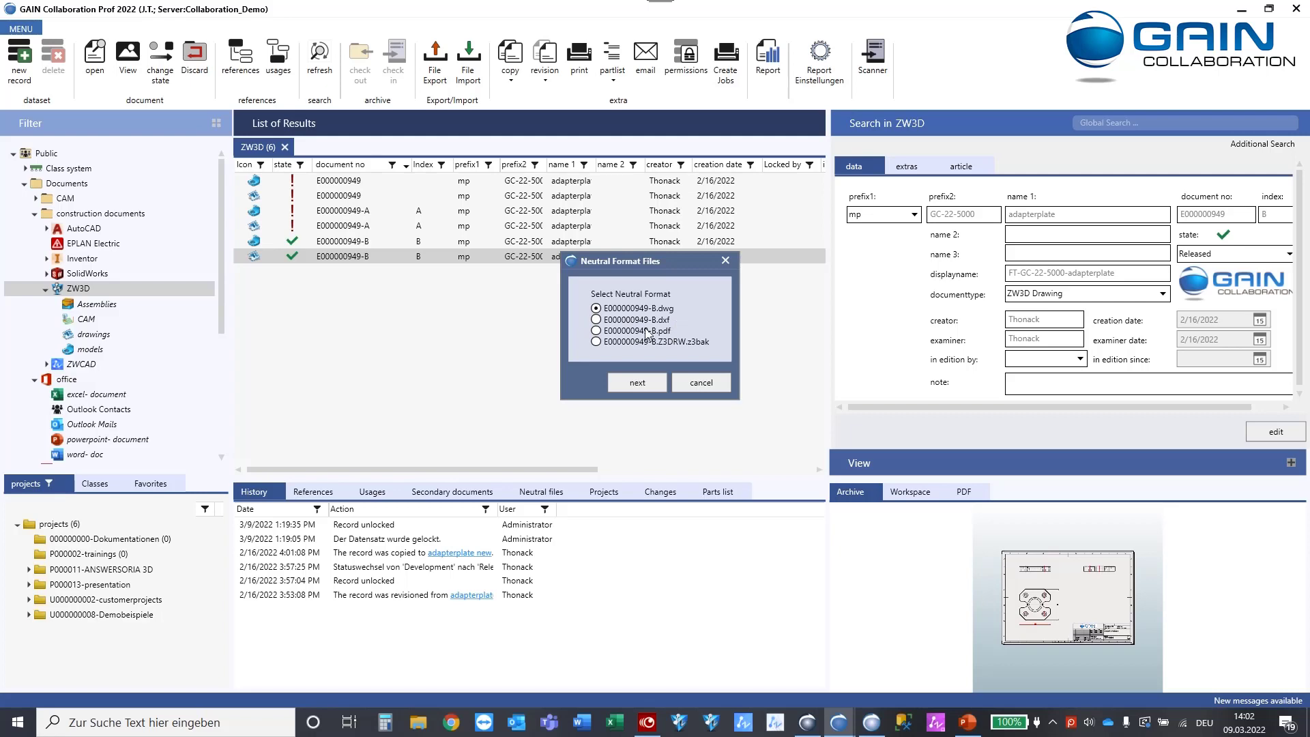
pyautogui.click(596, 331)
pyautogui.click(638, 384)
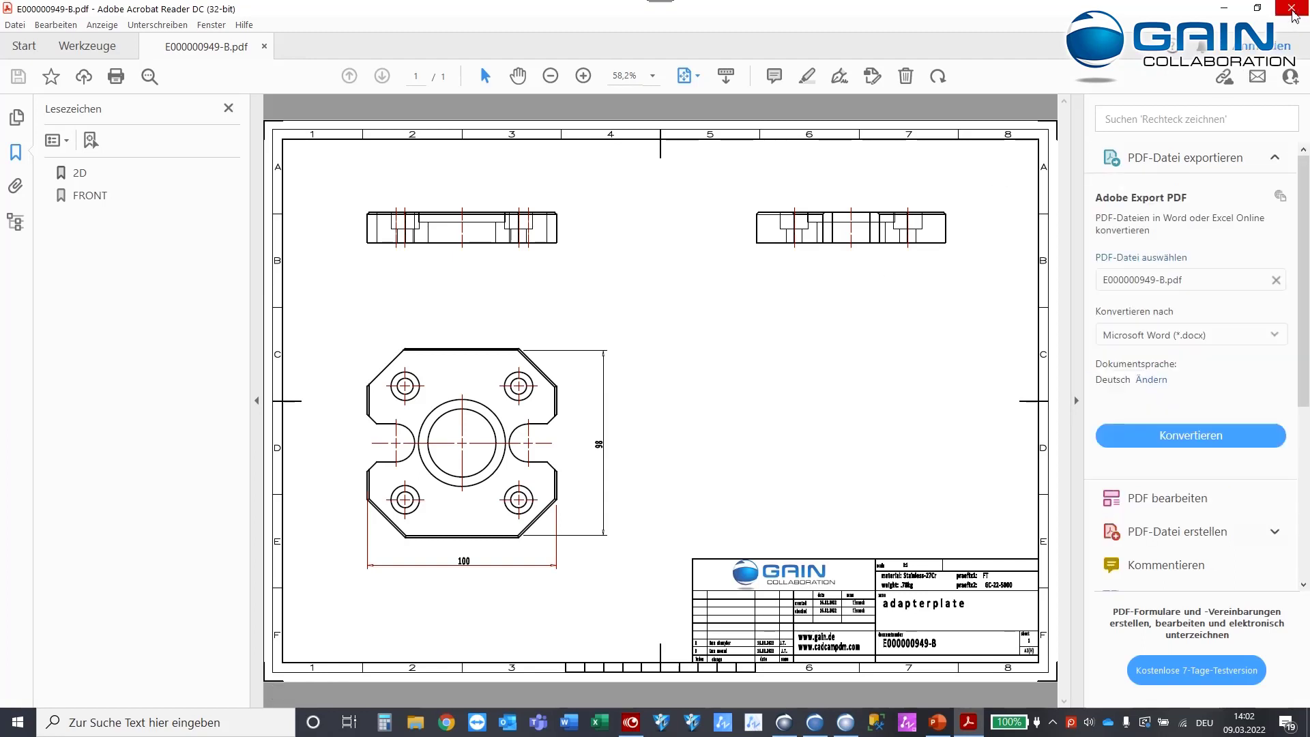
pyautogui.click(1293, 10)
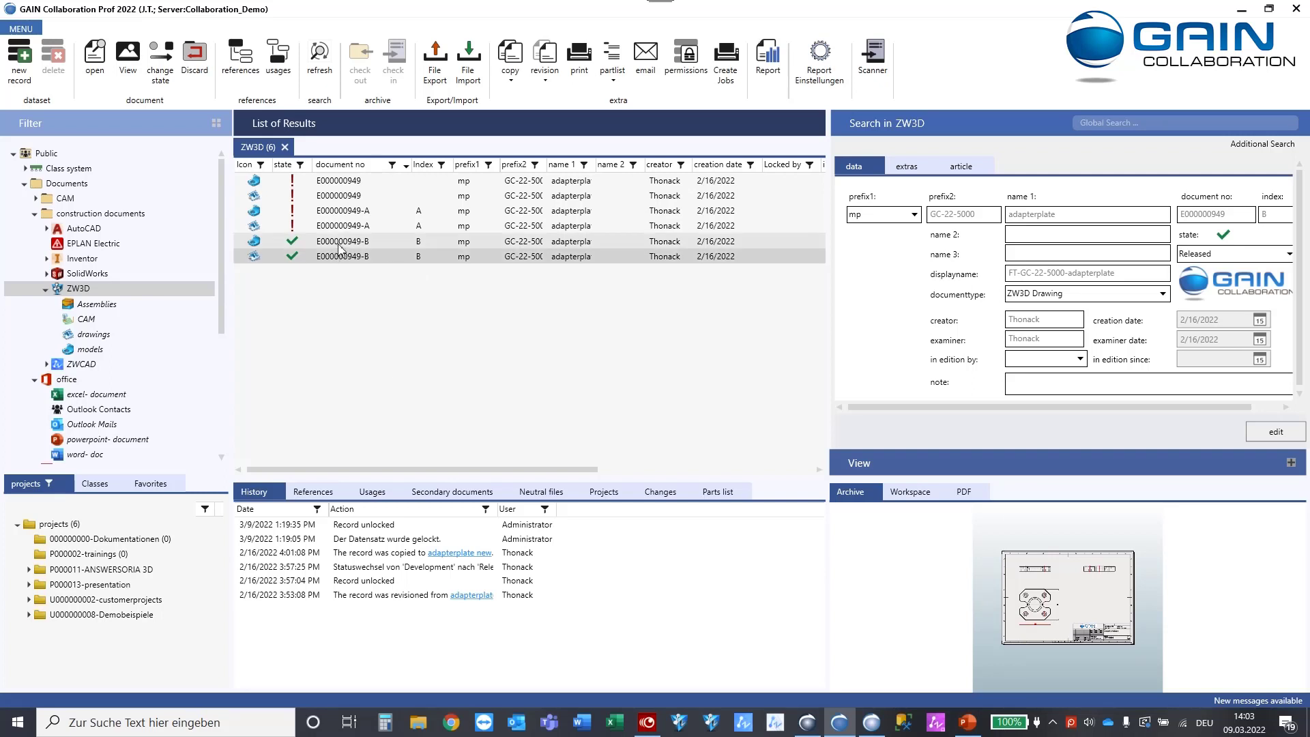
# Show the neutral files of model E000000949-B and of its drawing, widening the prefix2 column of the results
pyautogui.click(339, 249)
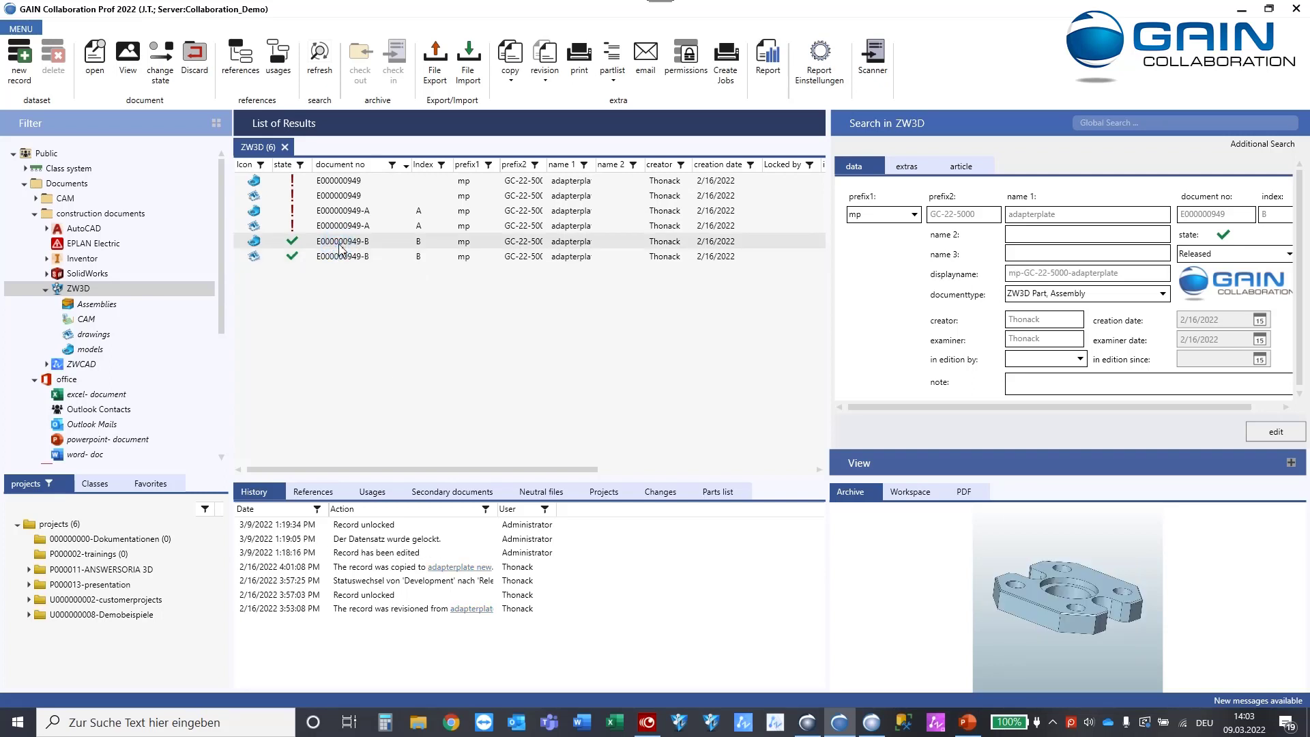
pyautogui.click(541, 491)
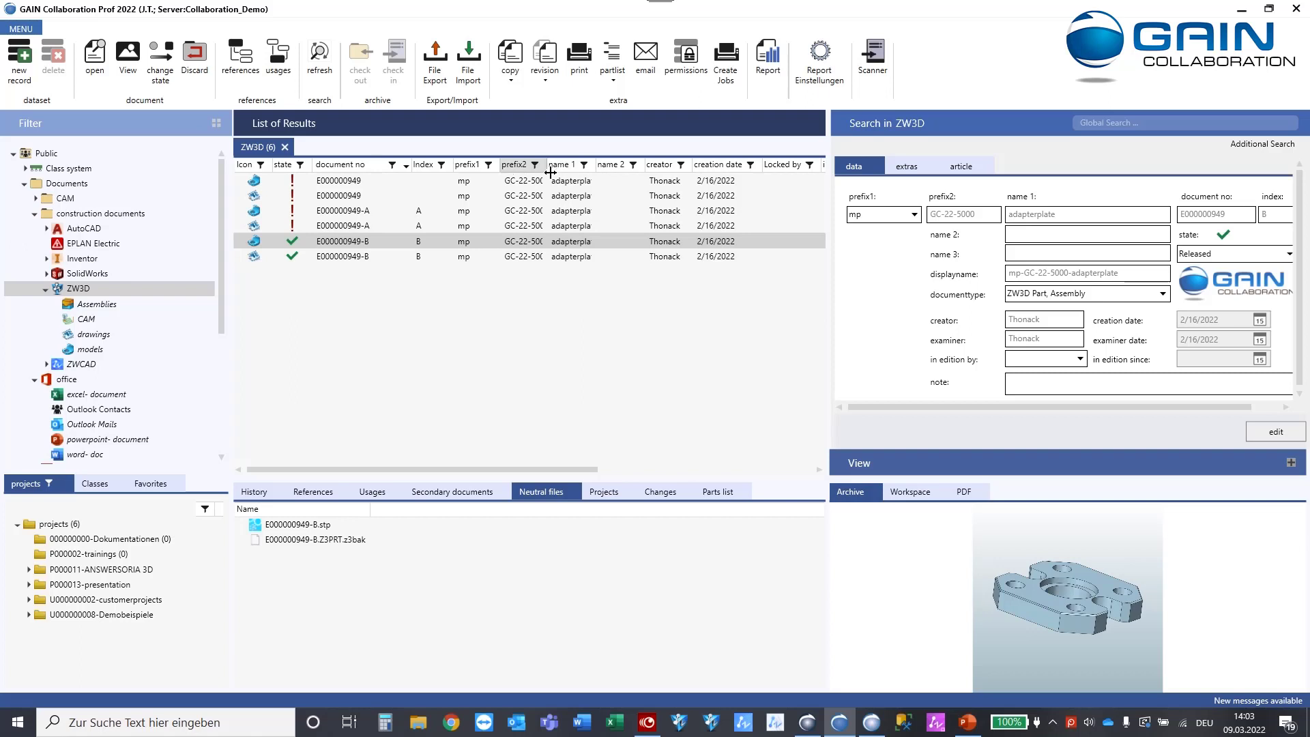
pyautogui.moveTo(546, 167); pyautogui.dragTo(567, 167)
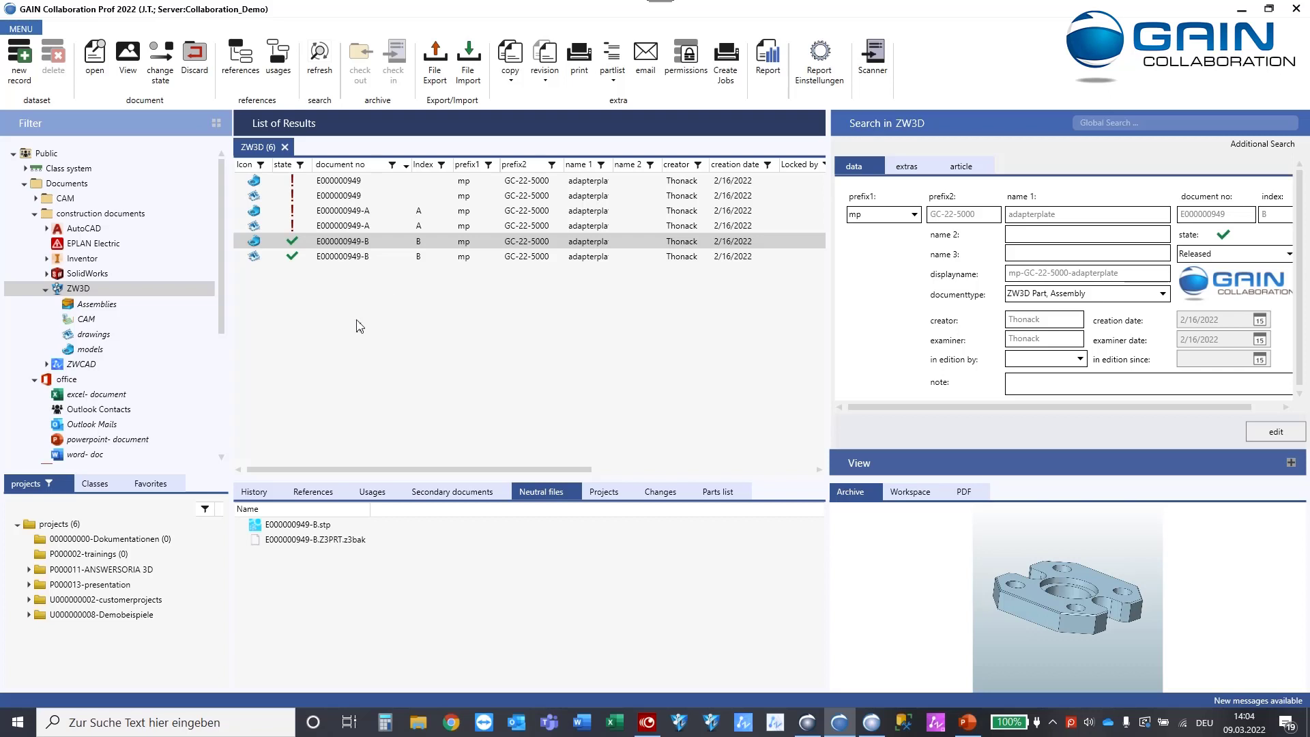
pyautogui.click(353, 257)
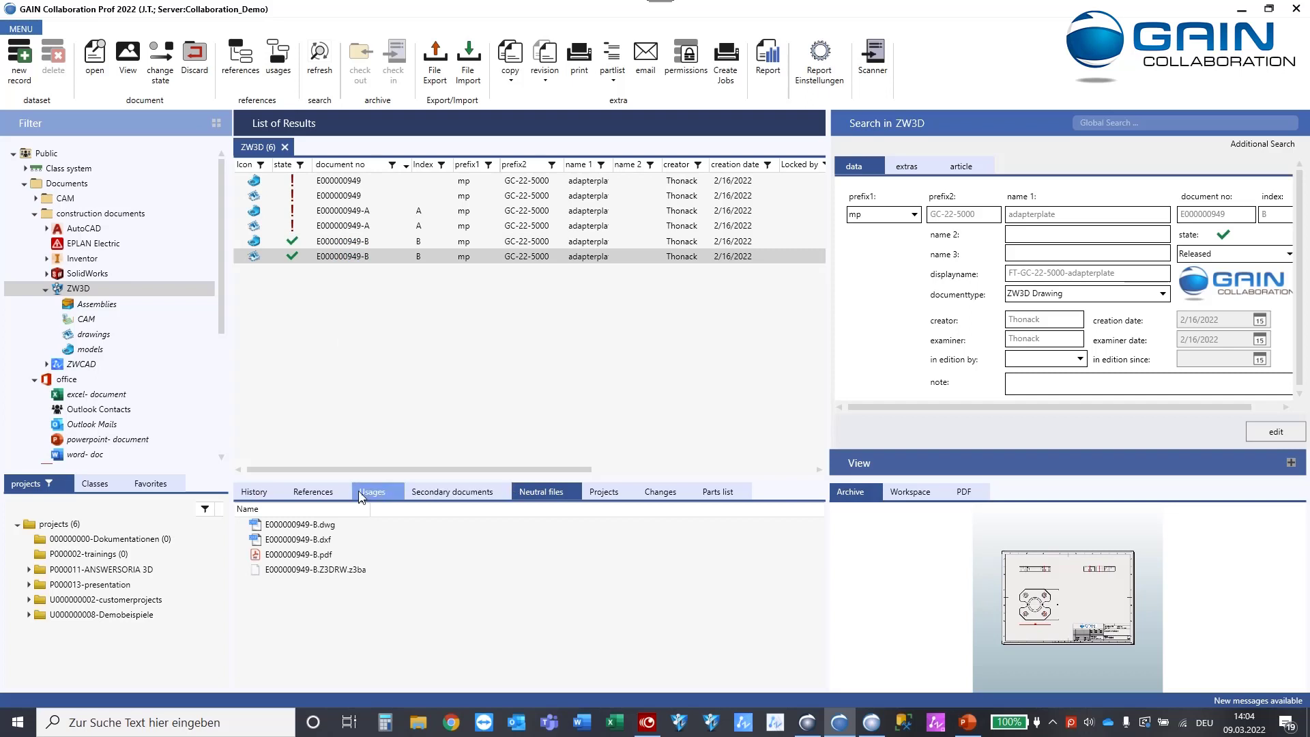
# Examine the history, references and usages of drawing E000000949-B, and the usages of its part model
pyautogui.click(253, 492)
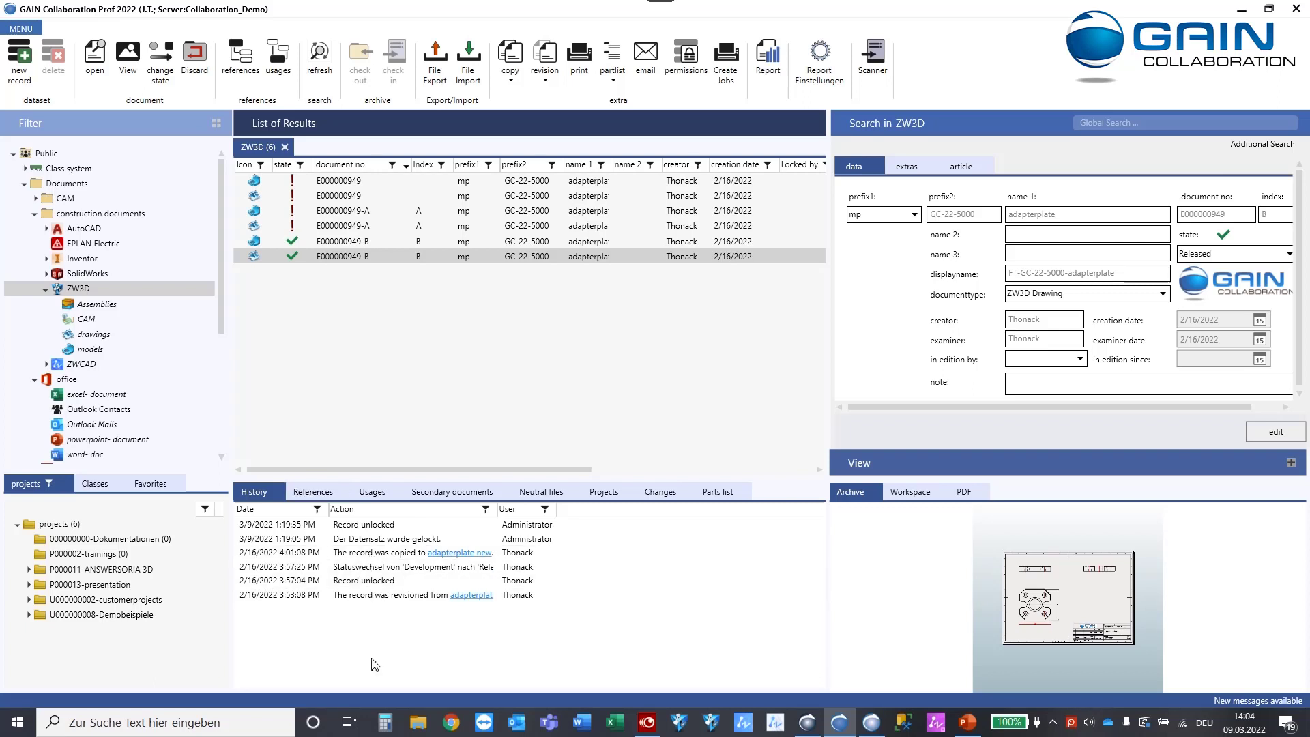
pyautogui.click(338, 493)
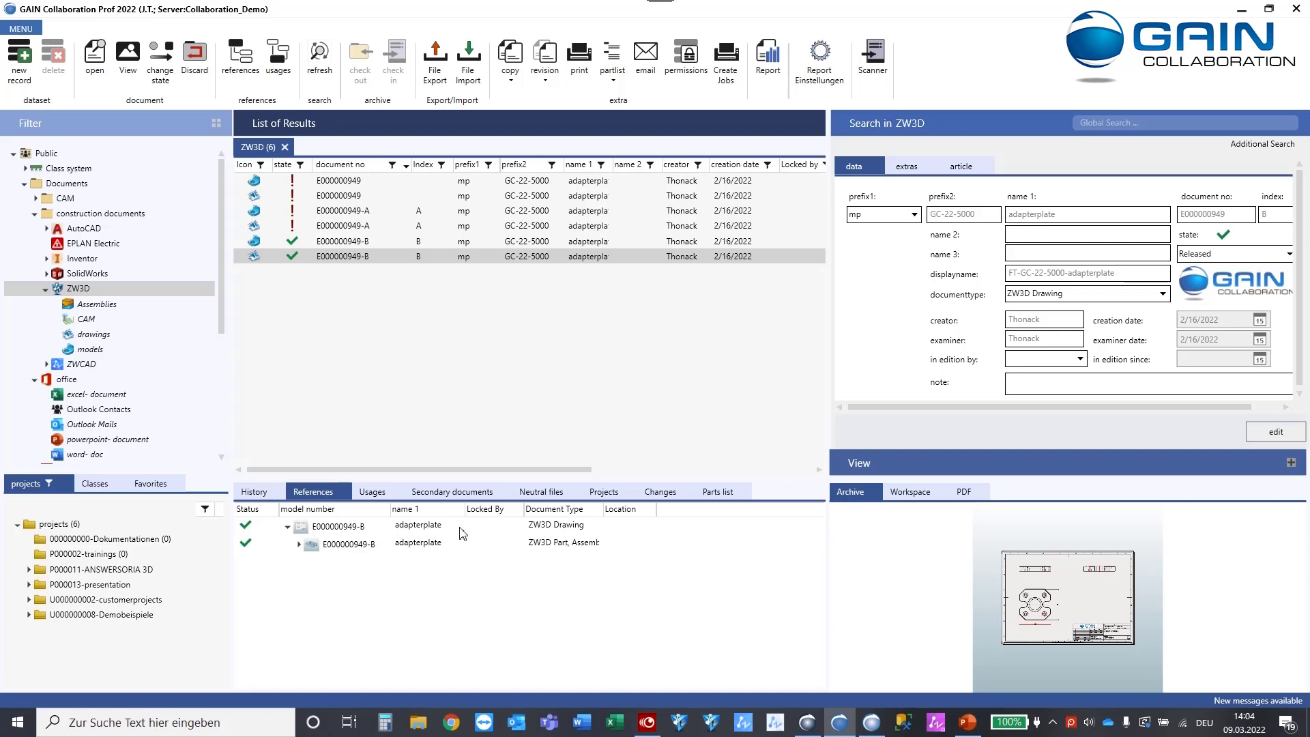
pyautogui.click(373, 492)
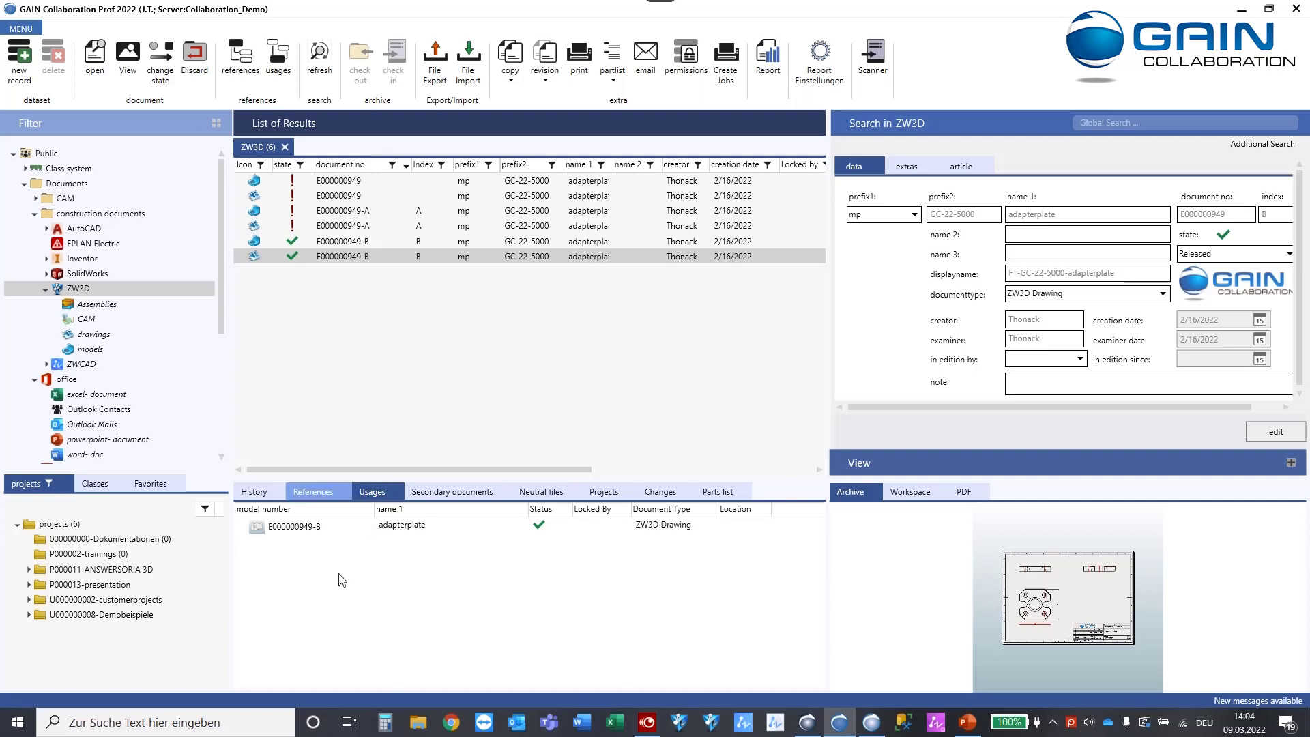
pyautogui.click(341, 244)
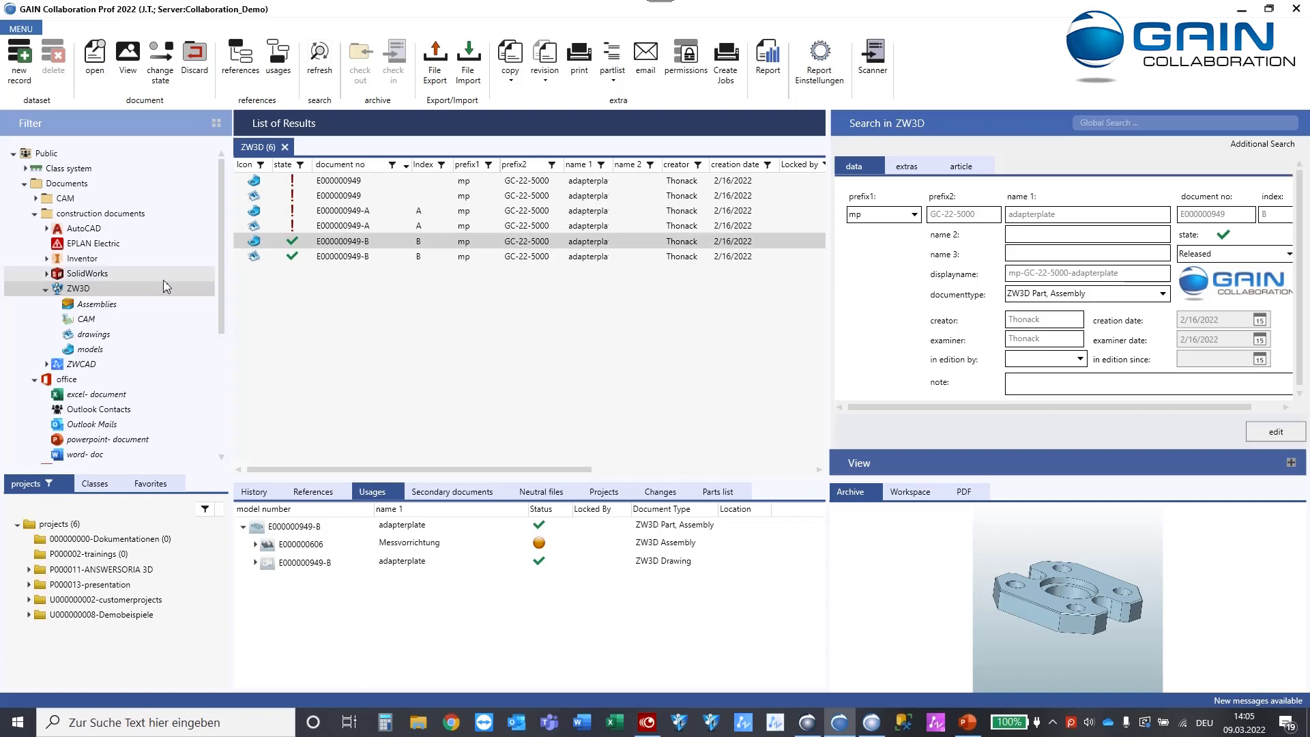
# Bring up a blank ZW3D search form, and look through the classes and favorites before returning to the projects list
pyautogui.click(132, 292)
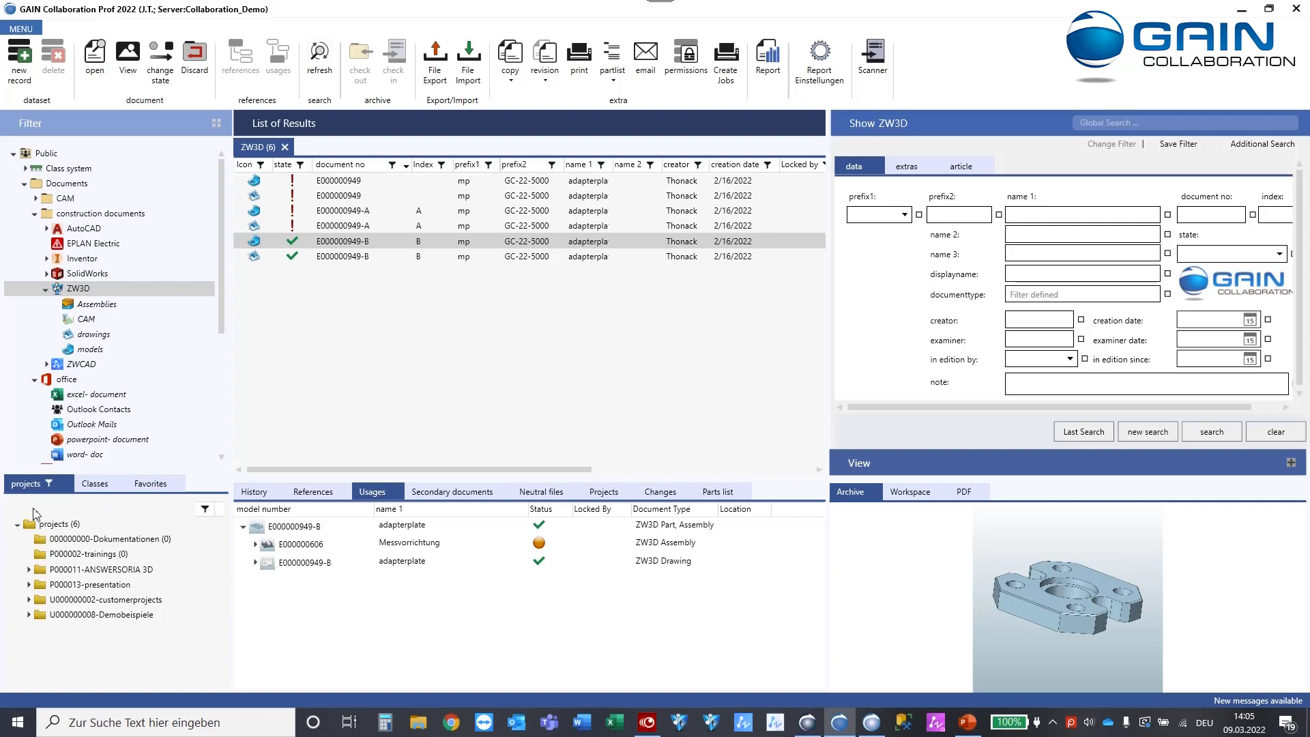
pyautogui.click(98, 485)
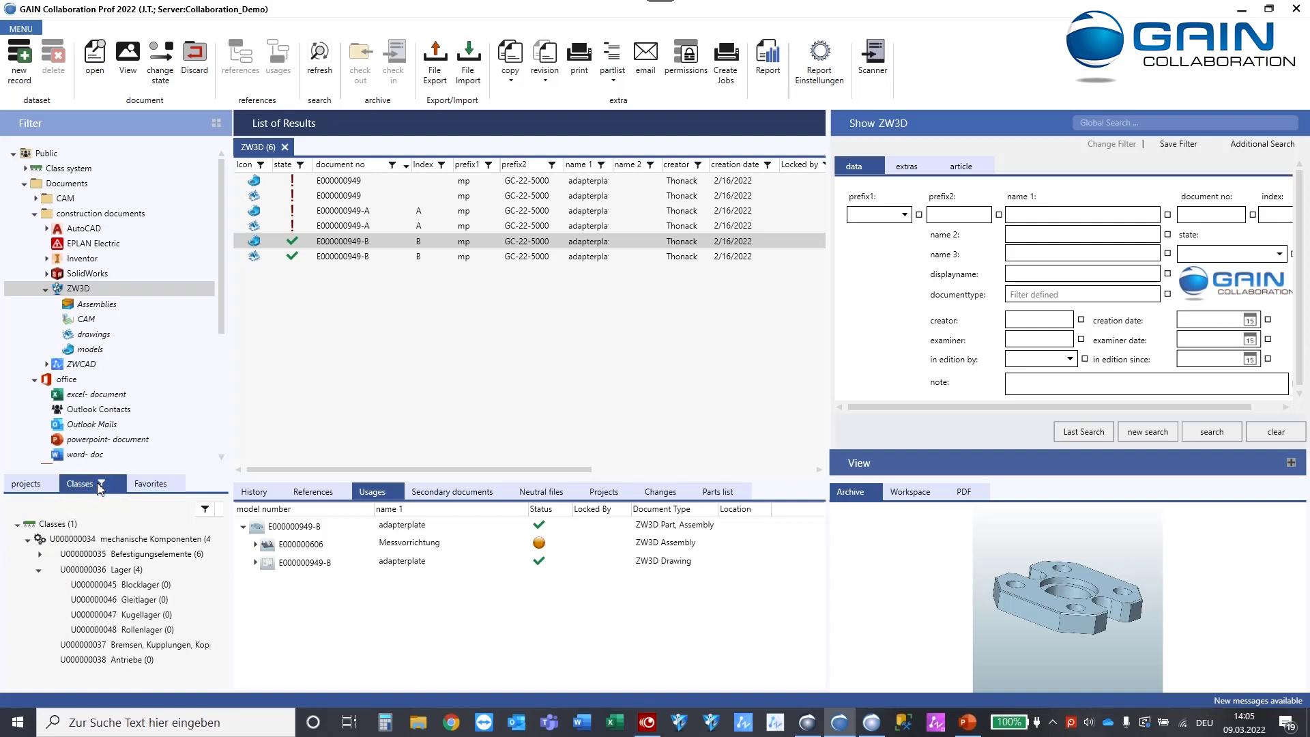
pyautogui.click(145, 484)
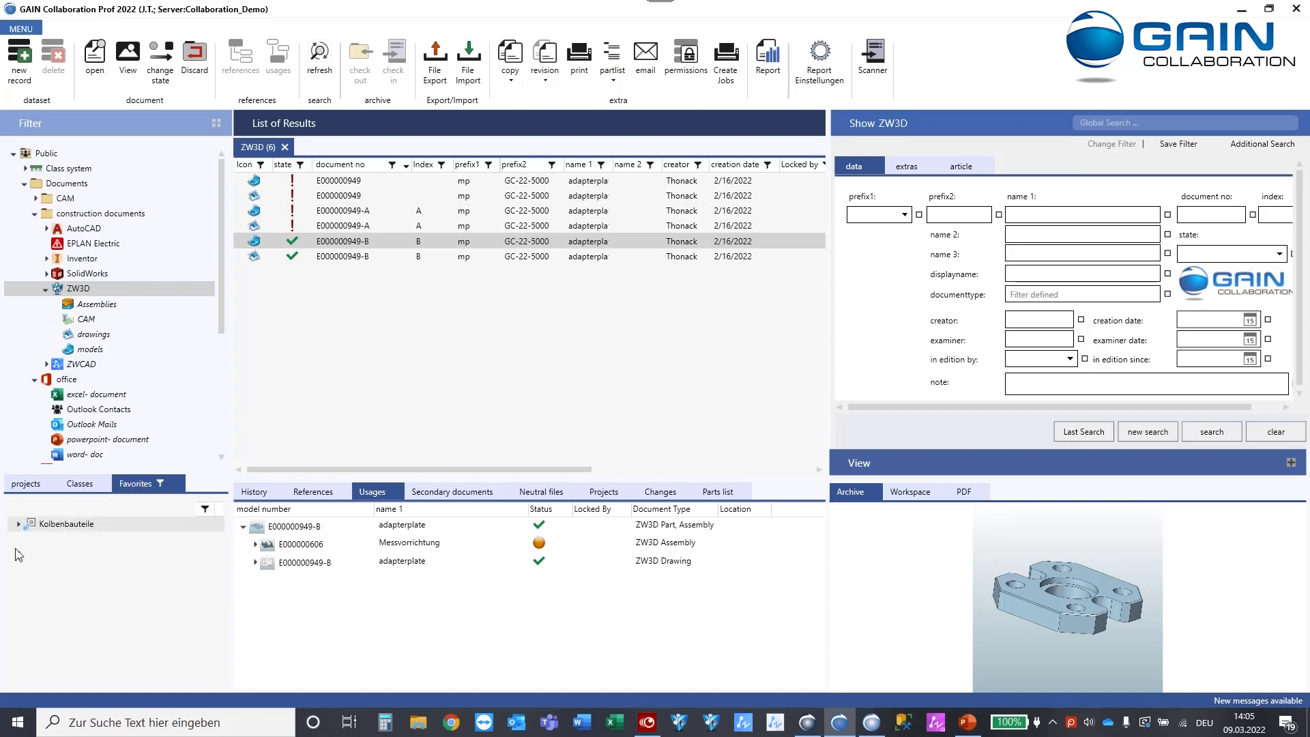
pyautogui.click(32, 484)
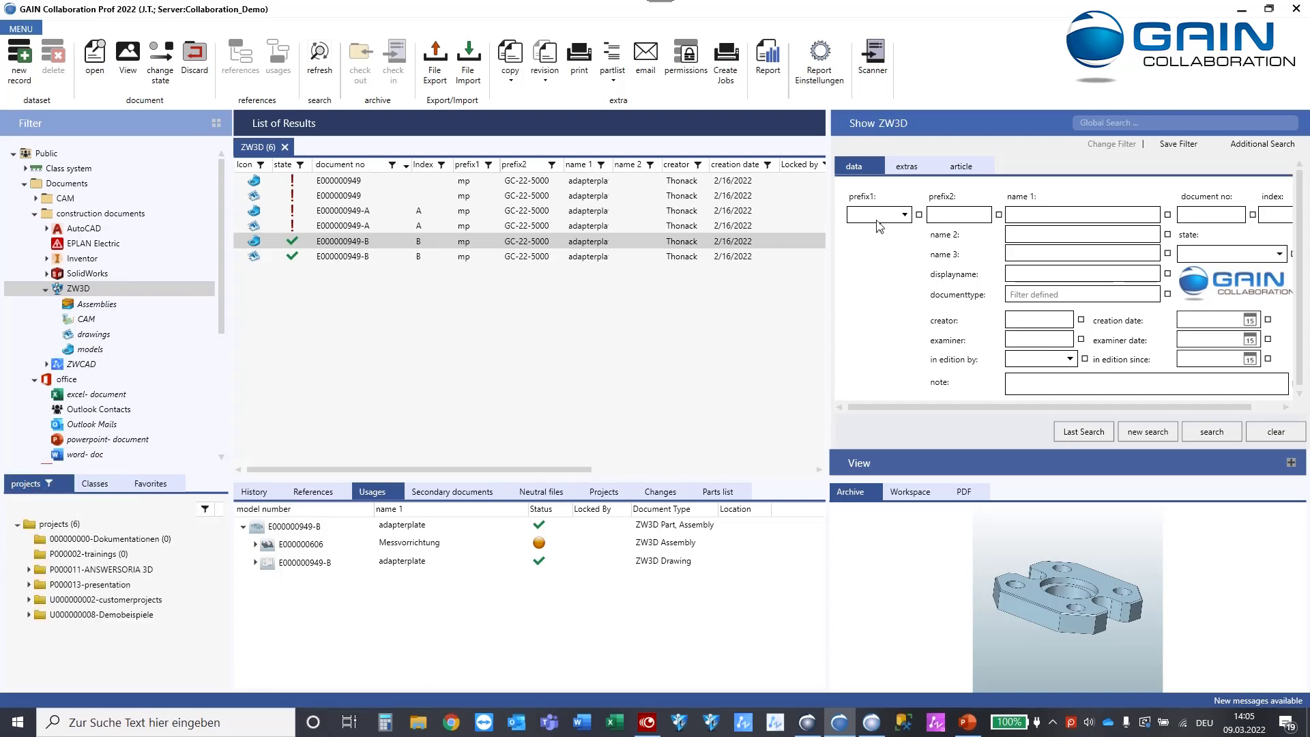
# Search the ZW3D documents for name 1 *pi* and widen the name 1 column to fit the names
pyautogui.click(1032, 215)
pyautogui.write('*pl')
pyautogui.write('*')
pyautogui.press('Return')
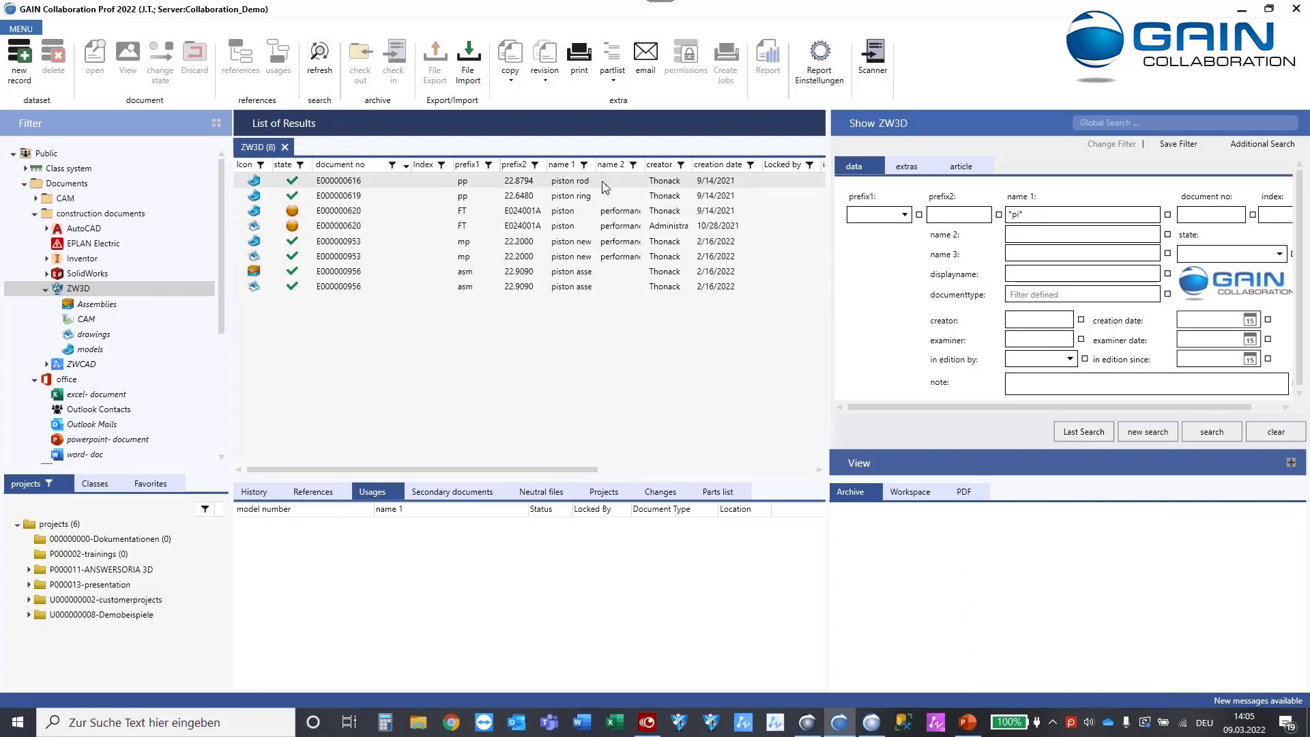
pyautogui.moveTo(597, 171); pyautogui.dragTo(614, 171)
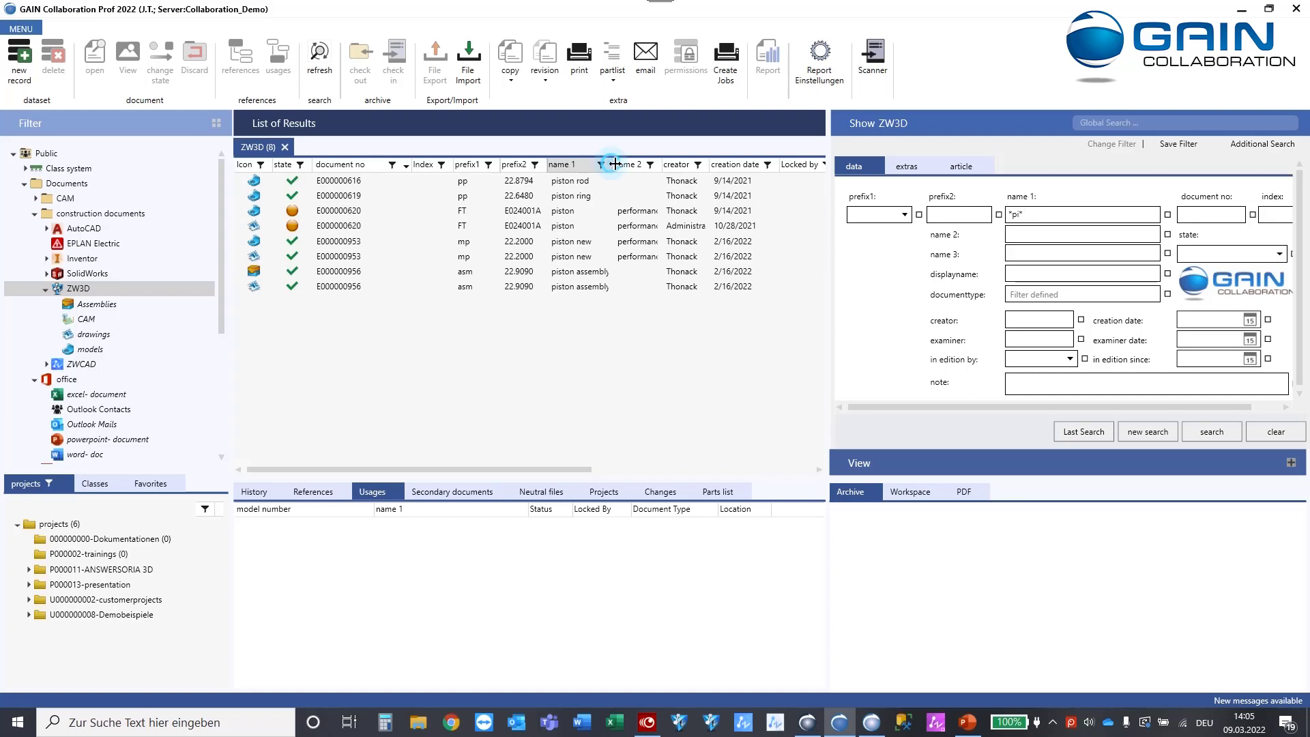
pyautogui.moveTo(610, 164); pyautogui.dragTo(628, 165)
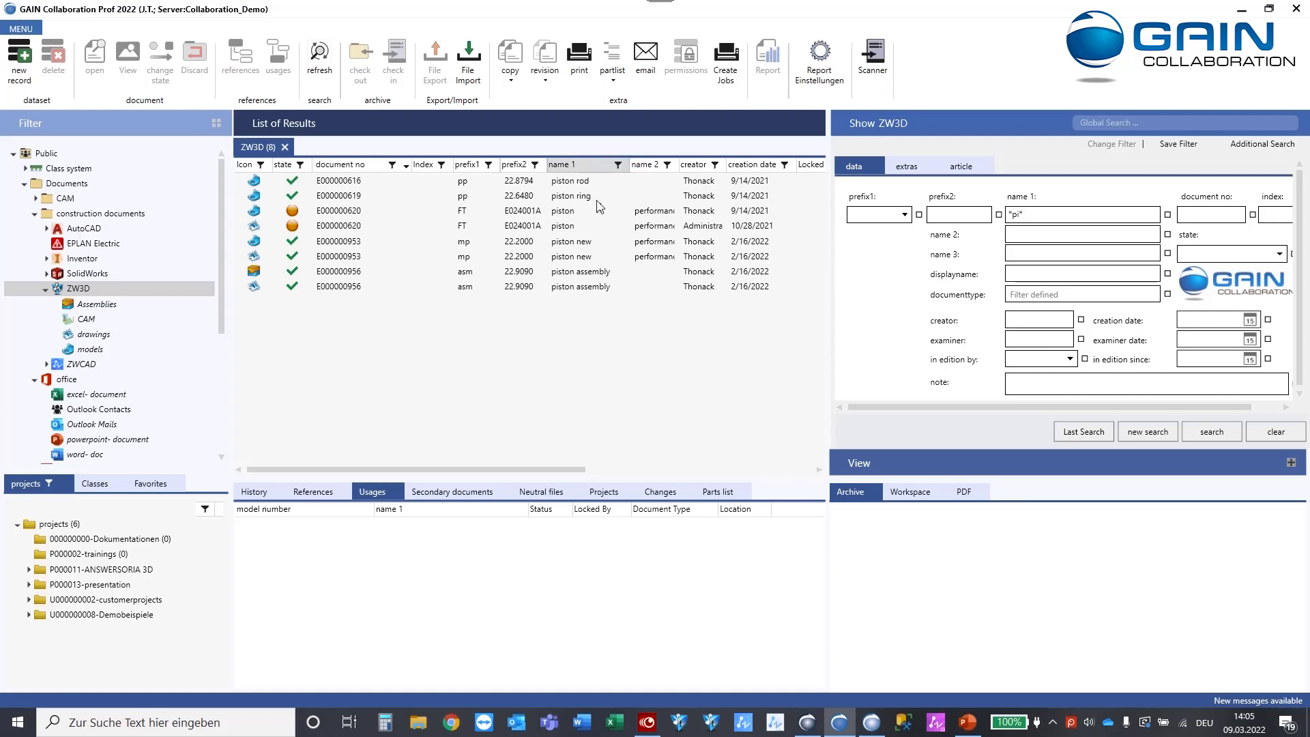
# Show the references of piston assembly E000000956 and open the assembly in ZW3D without write permission on any component
pyautogui.click(345, 271)
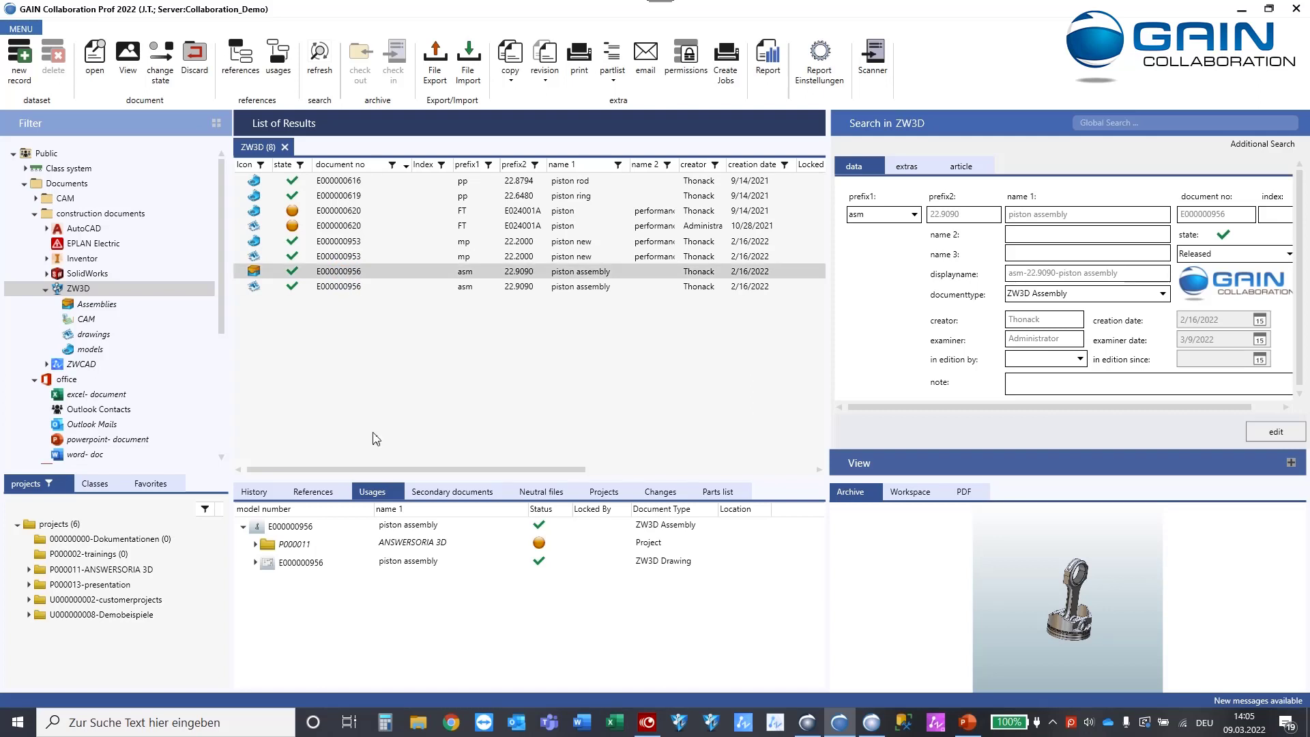
pyautogui.click(326, 494)
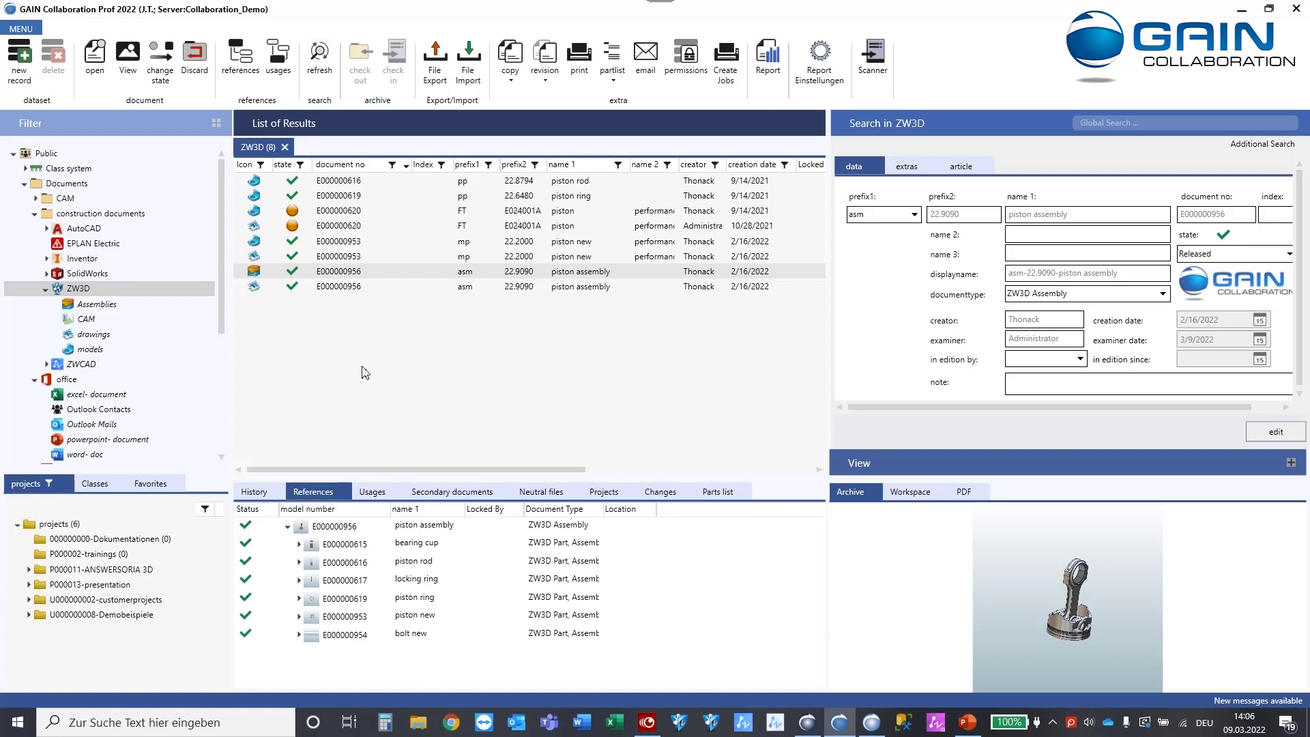
pyautogui.click(95, 58)
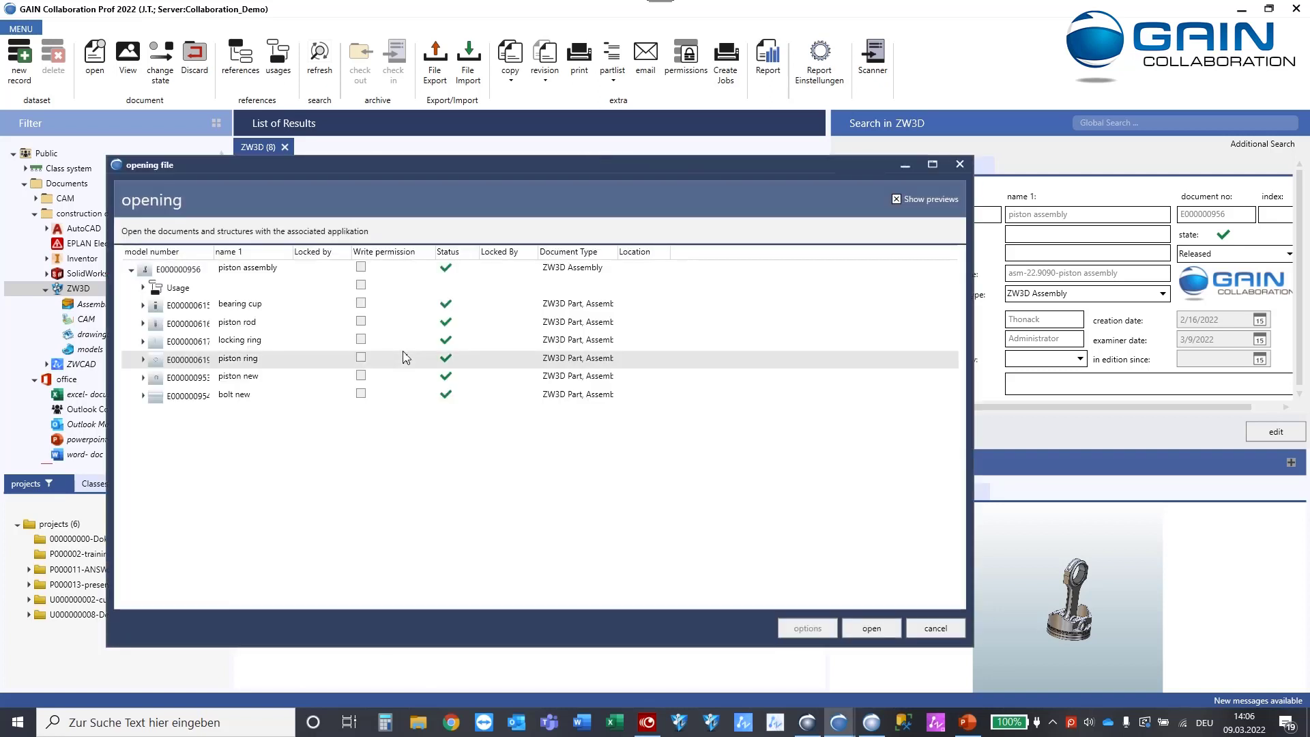
pyautogui.moveTo(438, 164); pyautogui.dragTo(507, 138)
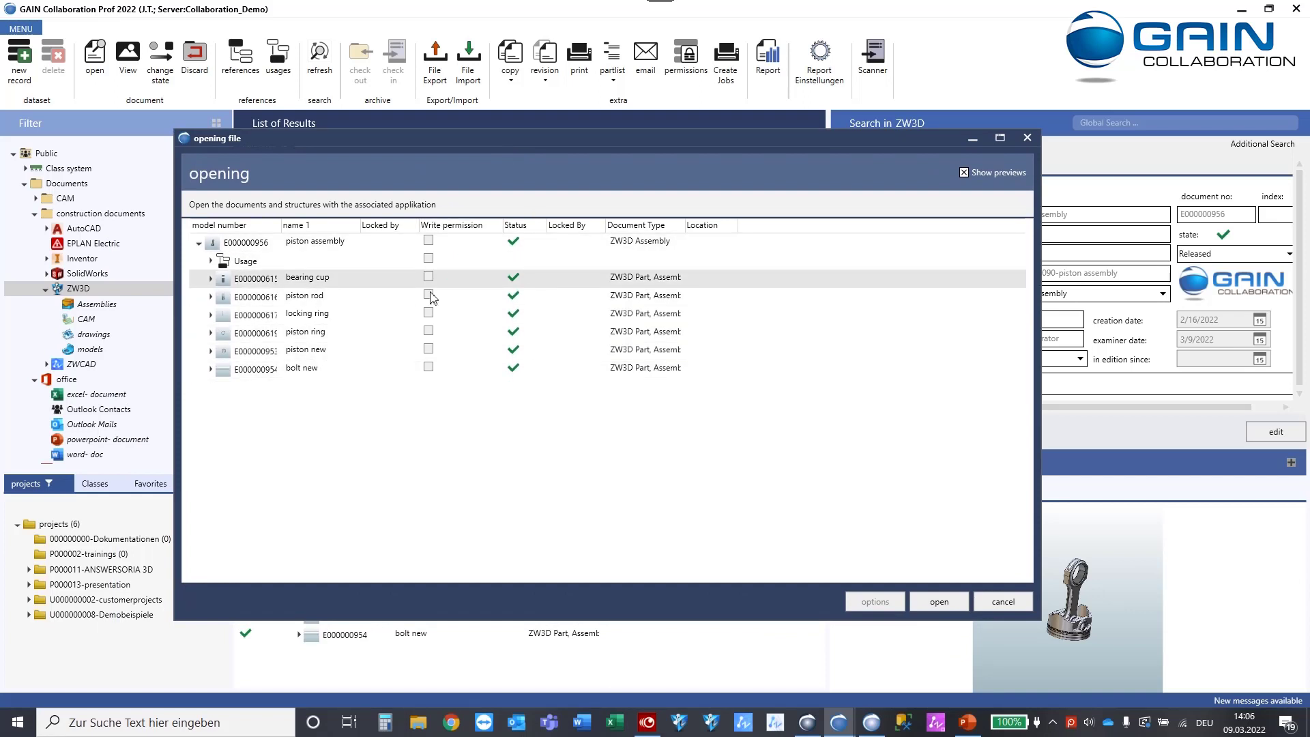
pyautogui.click(932, 606)
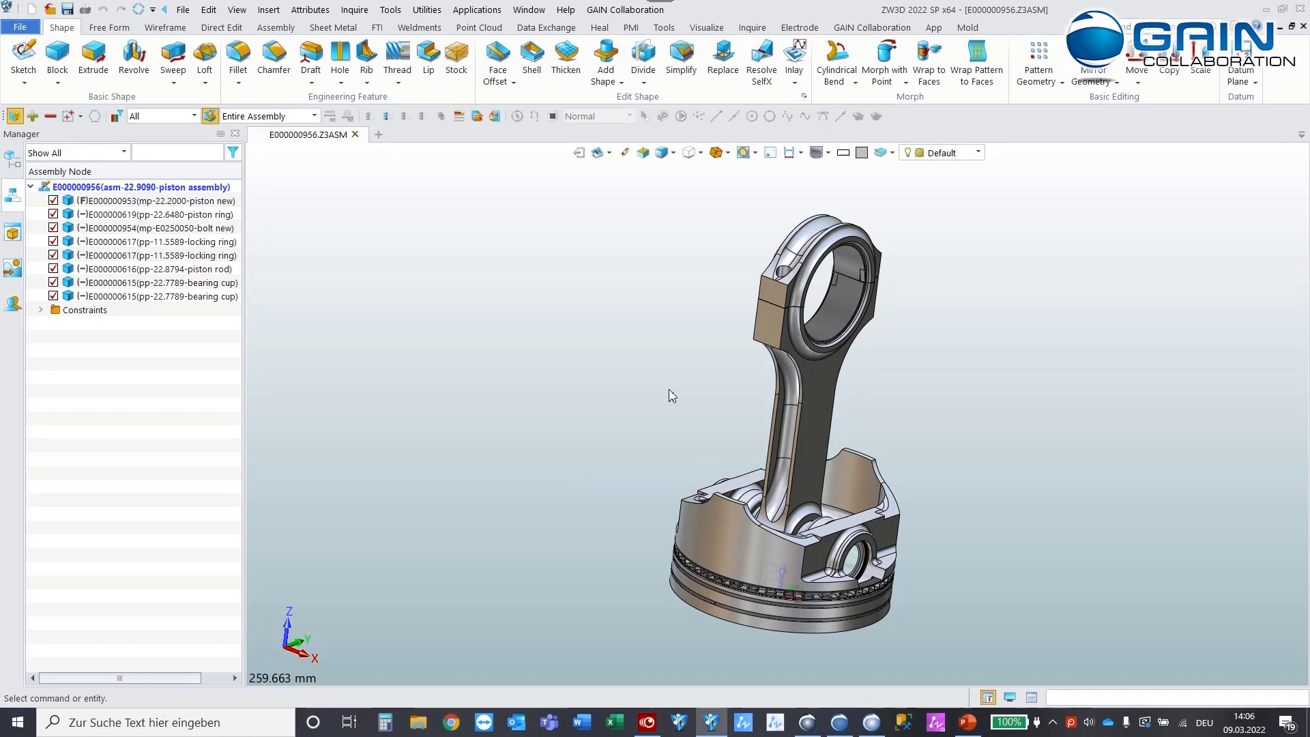
# Save the piston assembly E000000956.Z3ASM in ZW3D even though it is unmodified
pyautogui.click(67, 10)
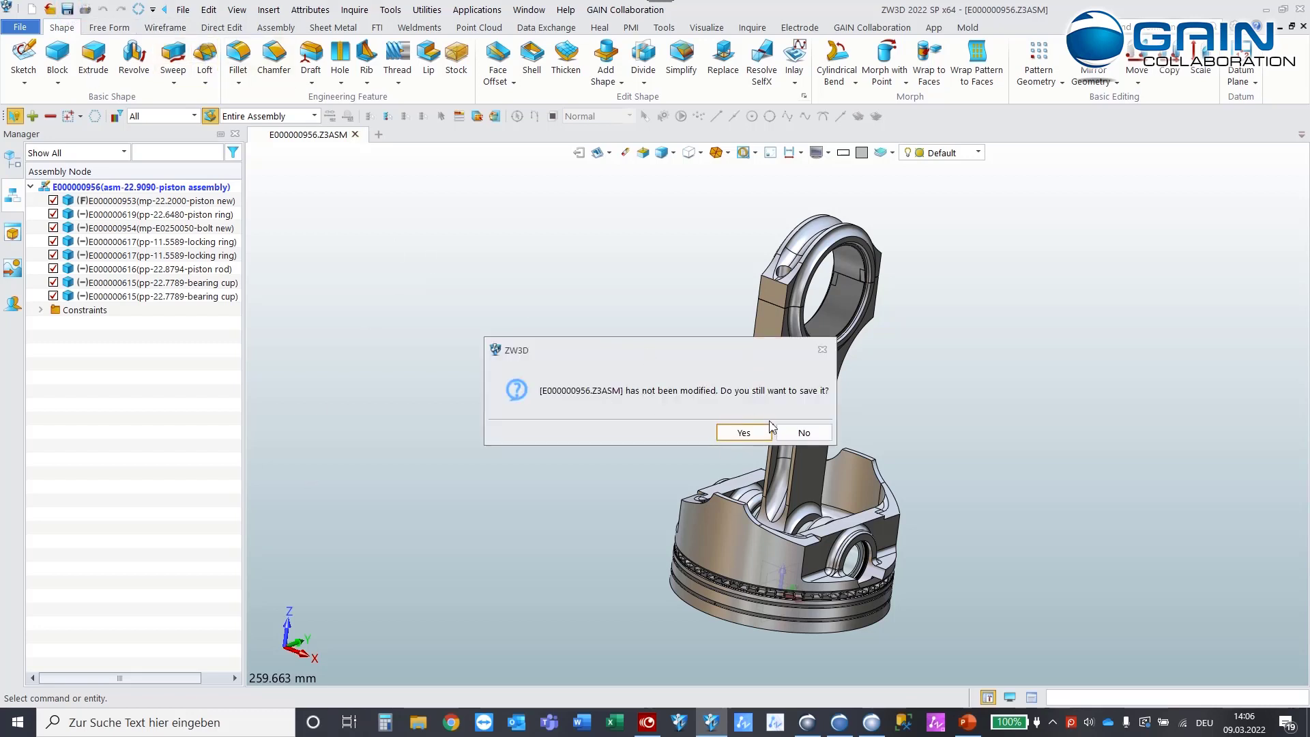
pyautogui.click(745, 430)
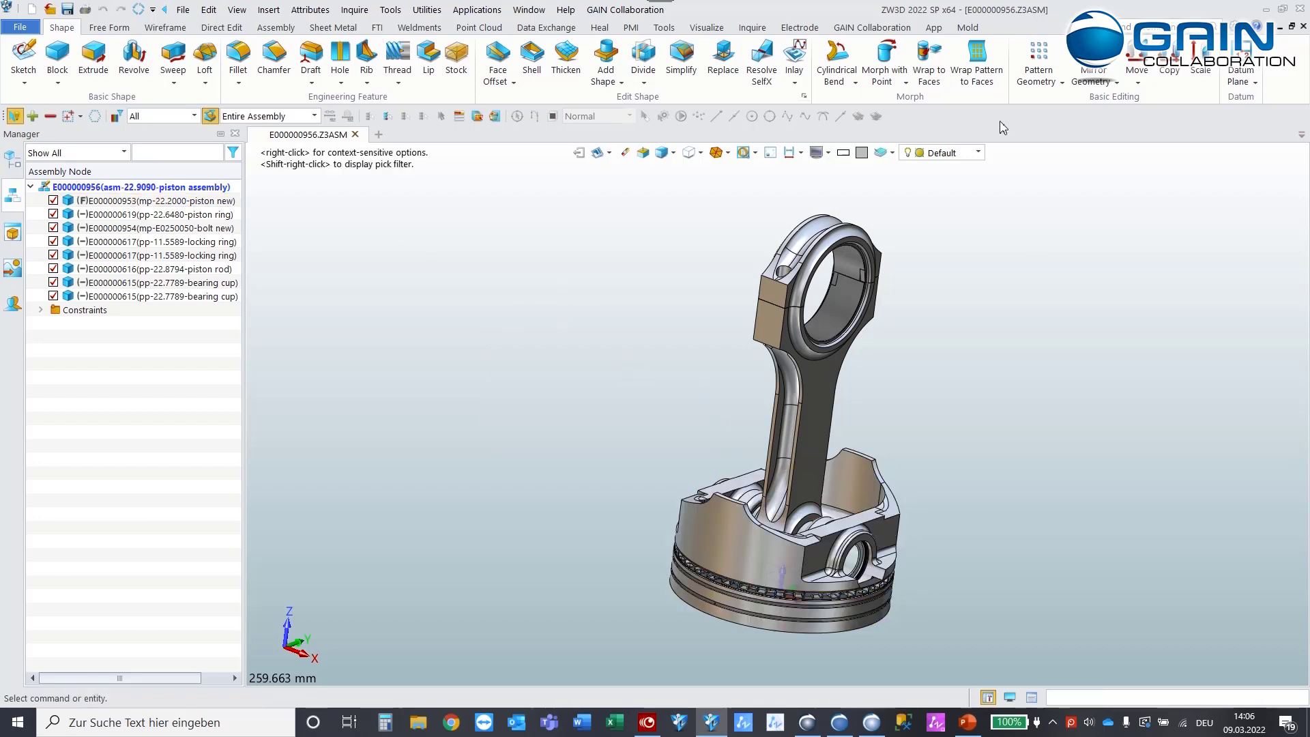
# Connect the GAIN Collaboration add-in to the server and log in with the preset user name
pyautogui.click(872, 27)
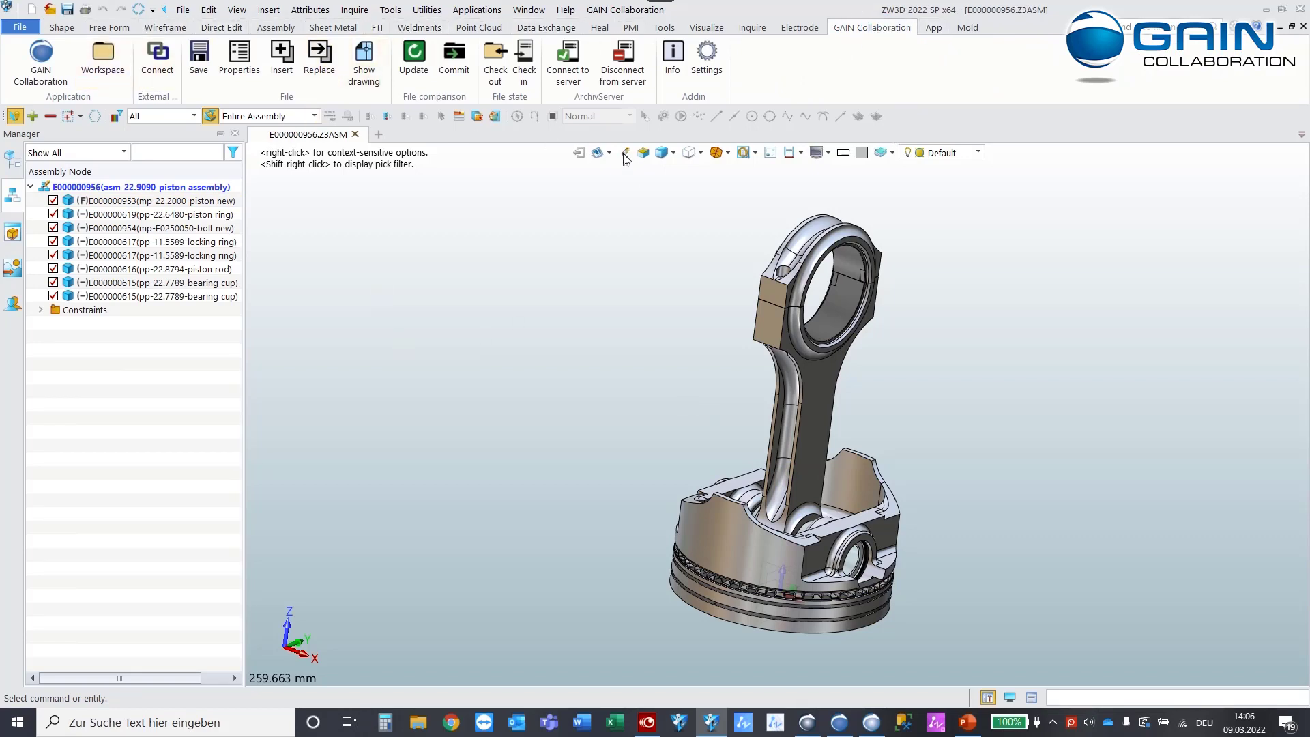
pyautogui.click(569, 68)
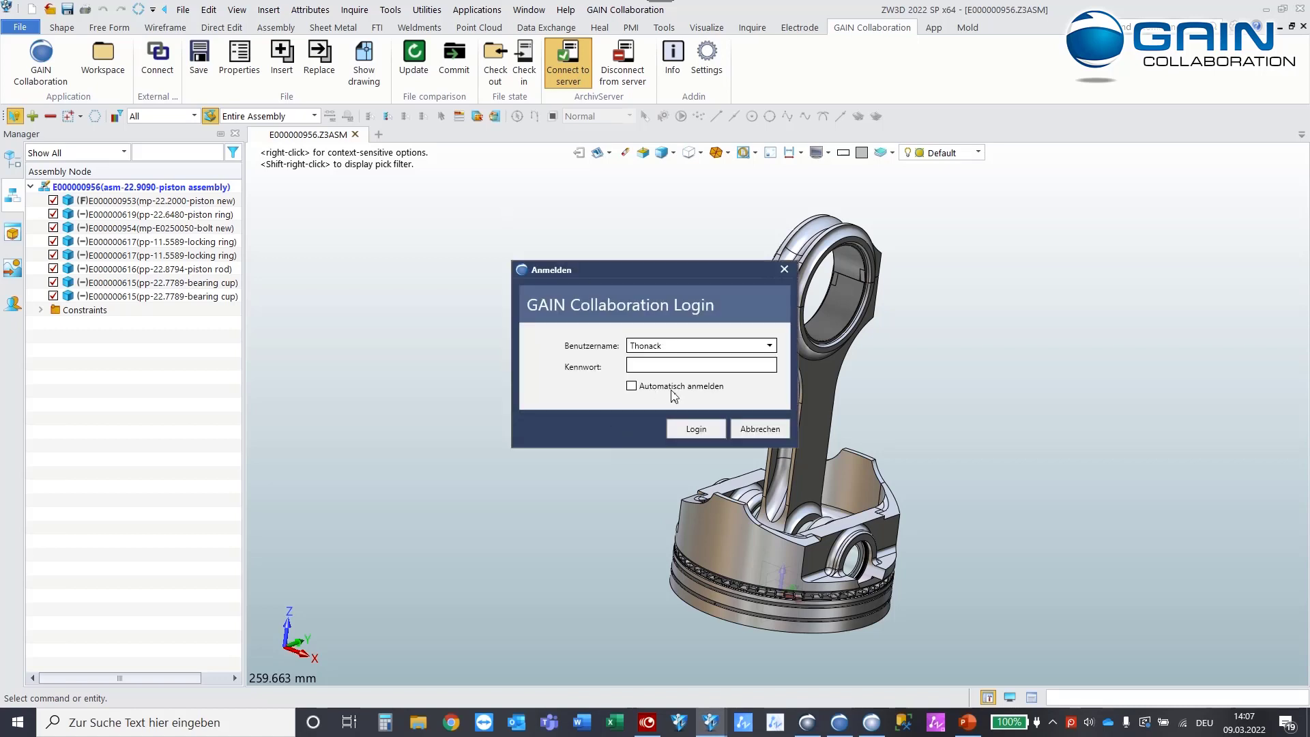
pyautogui.click(687, 432)
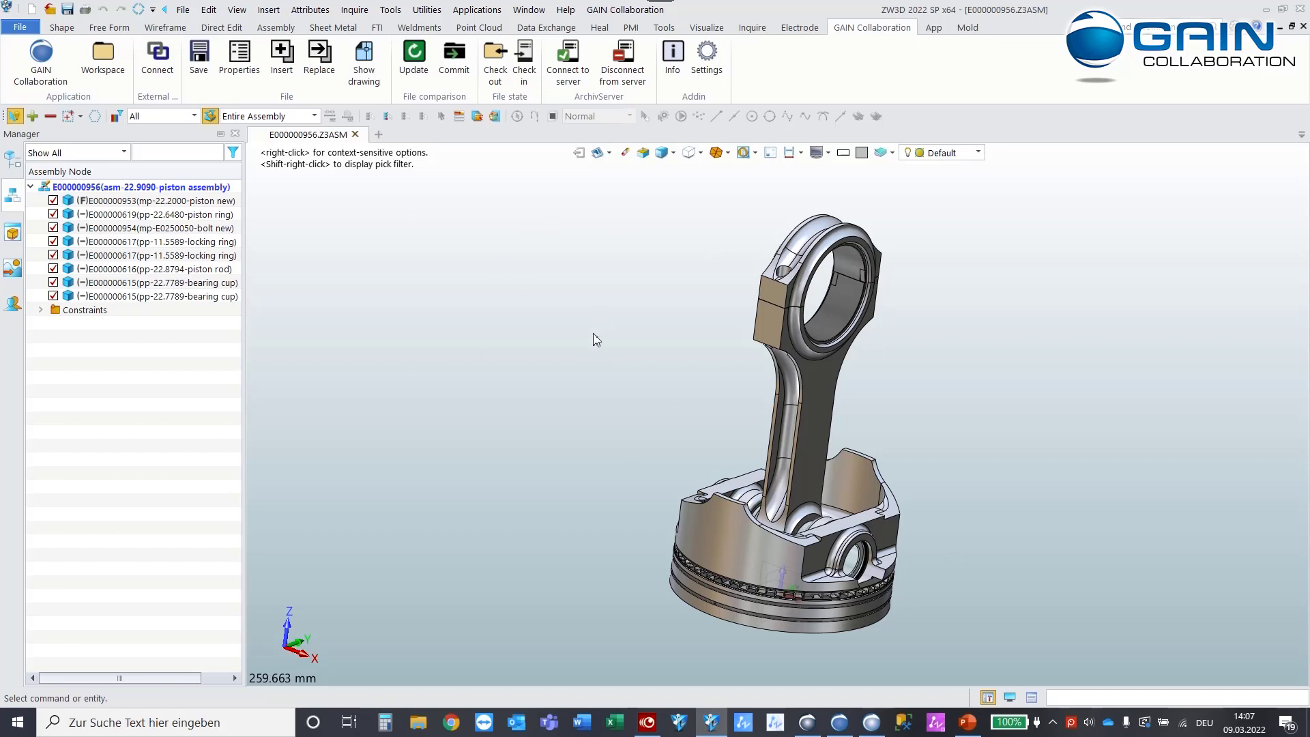
# Show the drawing belonging to the piston assembly and inspect its title block up close
pyautogui.click(364, 61)
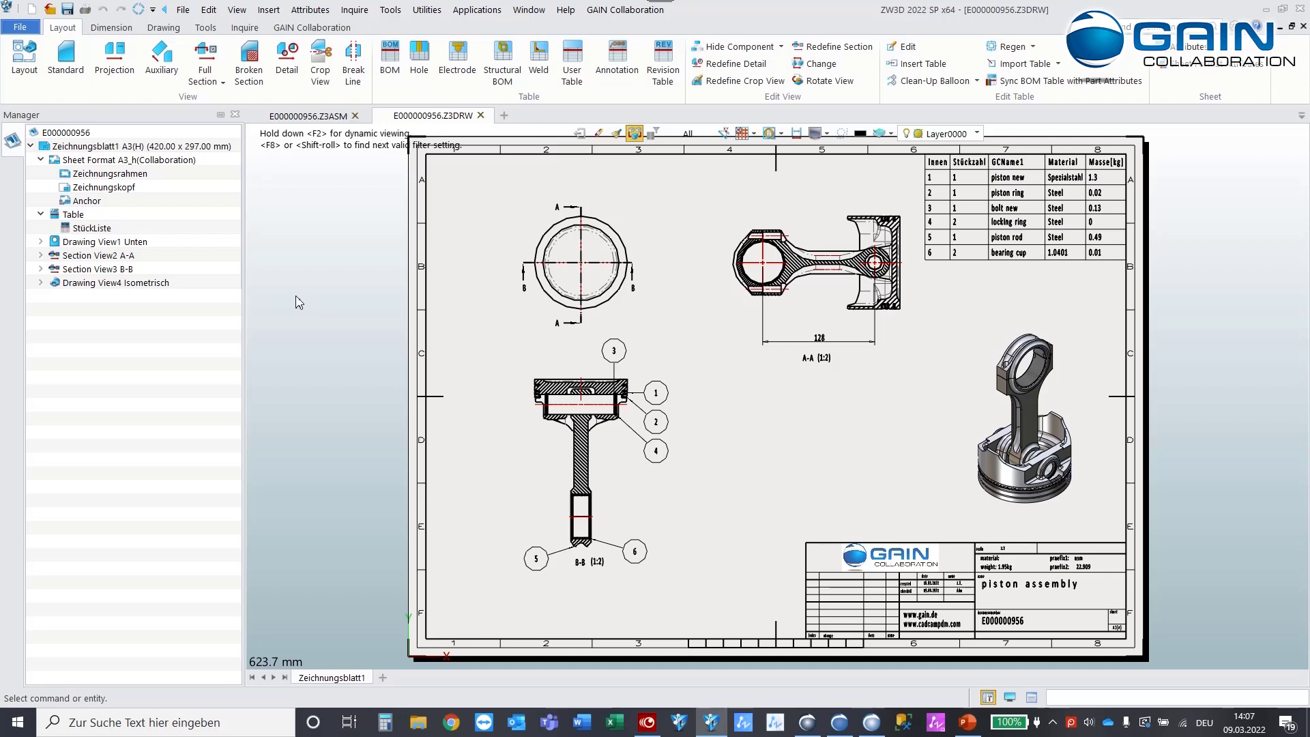
pyautogui.scroll(-1, 743, 420)
pyautogui.scroll(1, 799, 426)
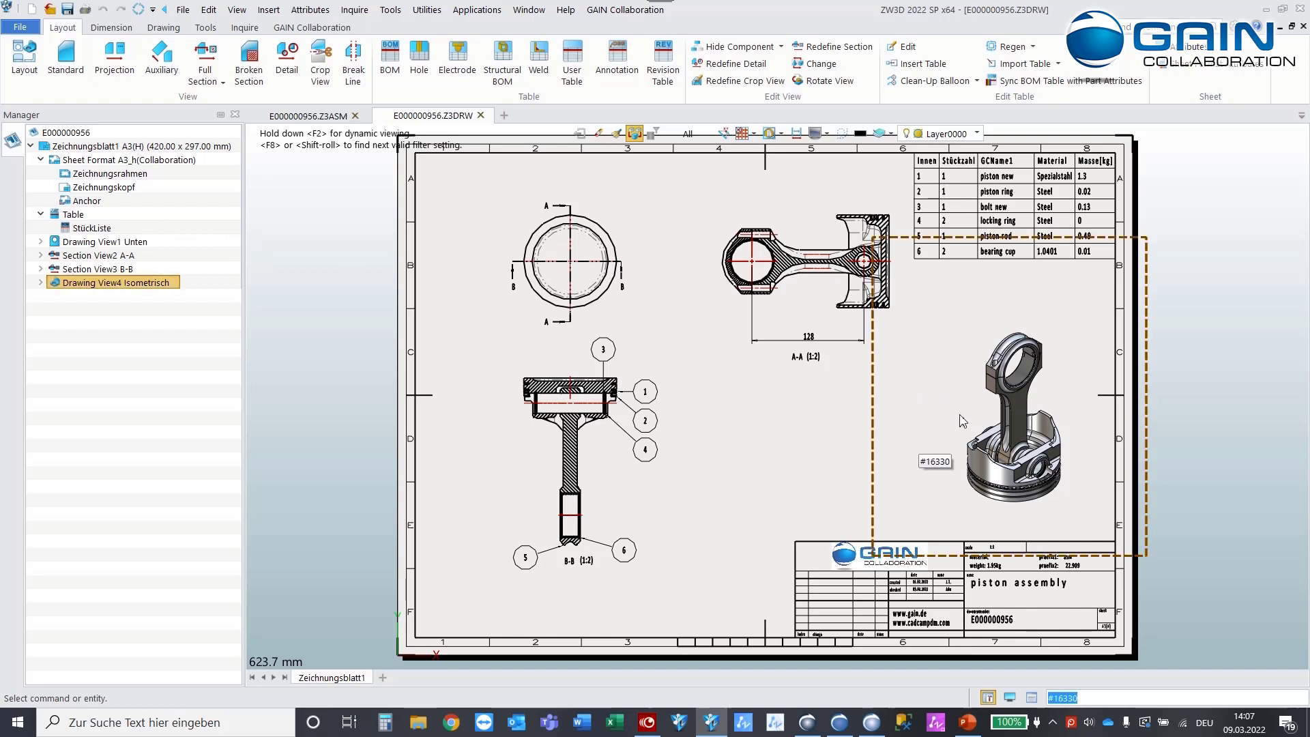
pyautogui.scroll(1, 985, 582)
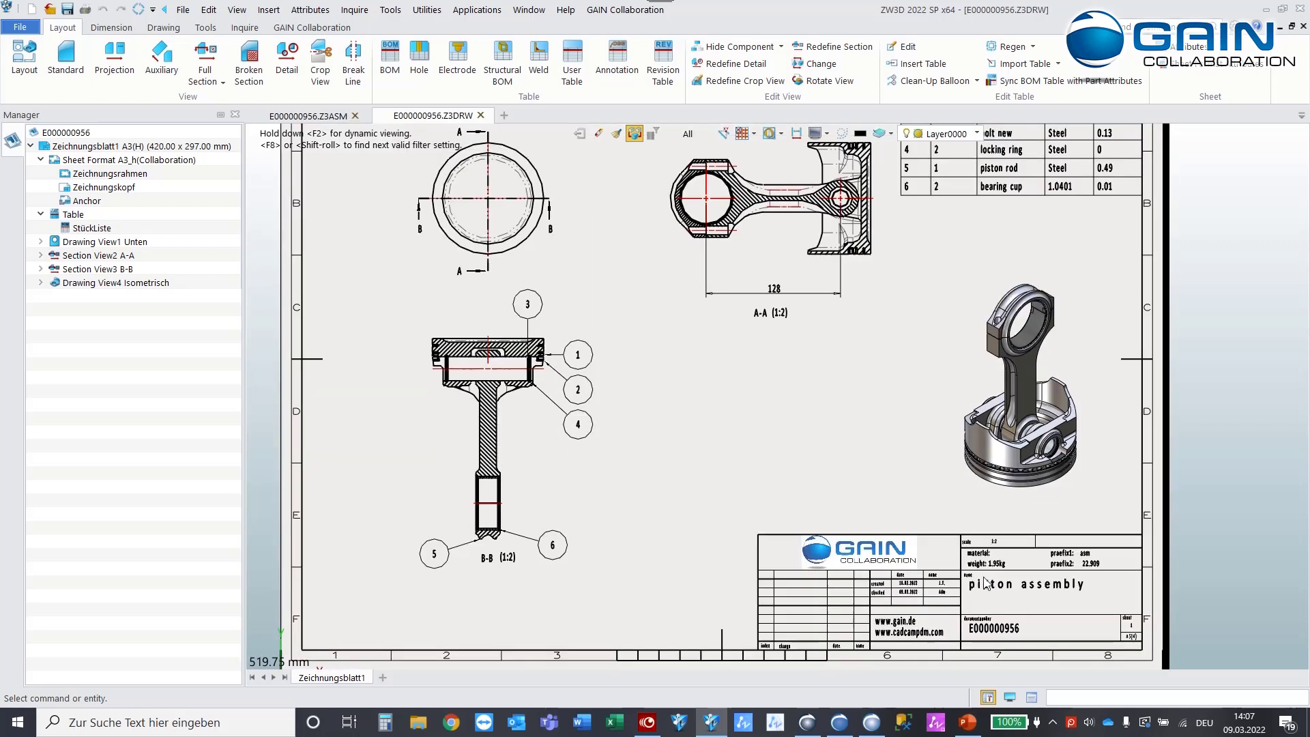
pyautogui.scroll(2, 984, 582)
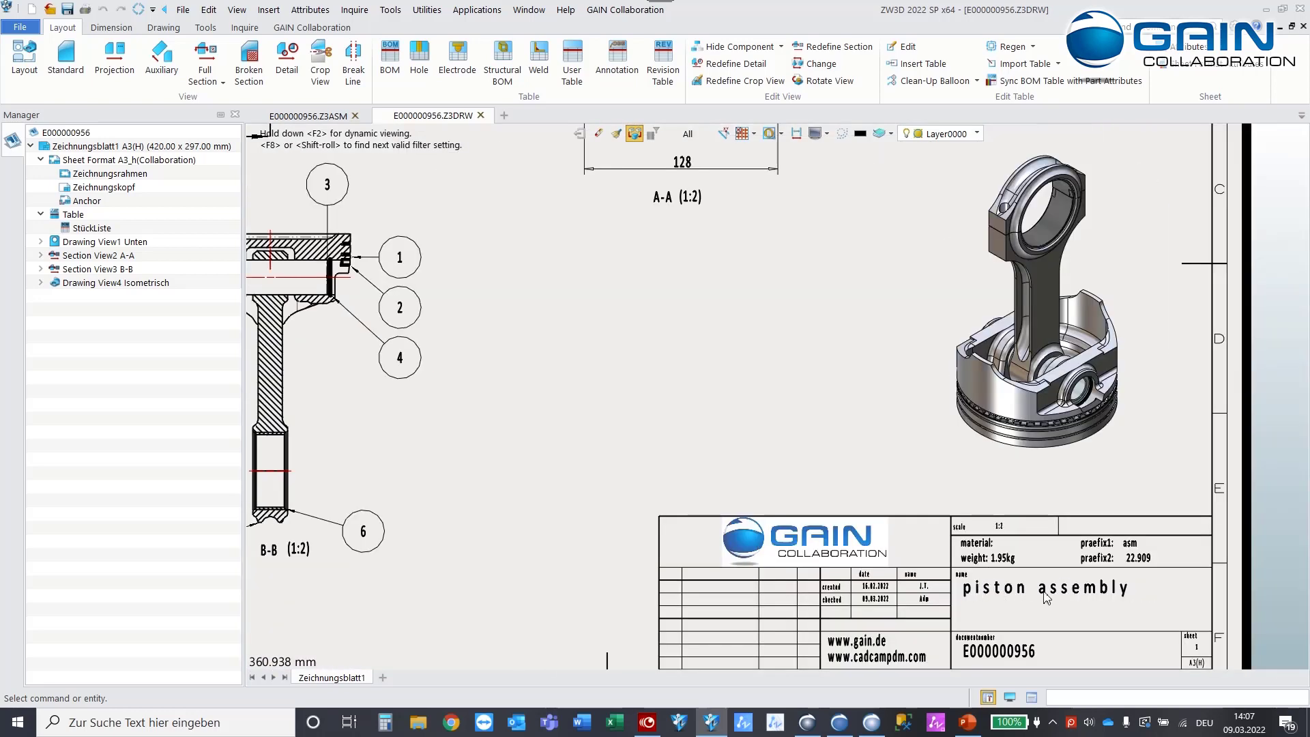
# Review the GAIN Collaboration properties of drawing E000000956.Z3DRW and of assembly E000000956.Z3ASM
pyautogui.click(312, 27)
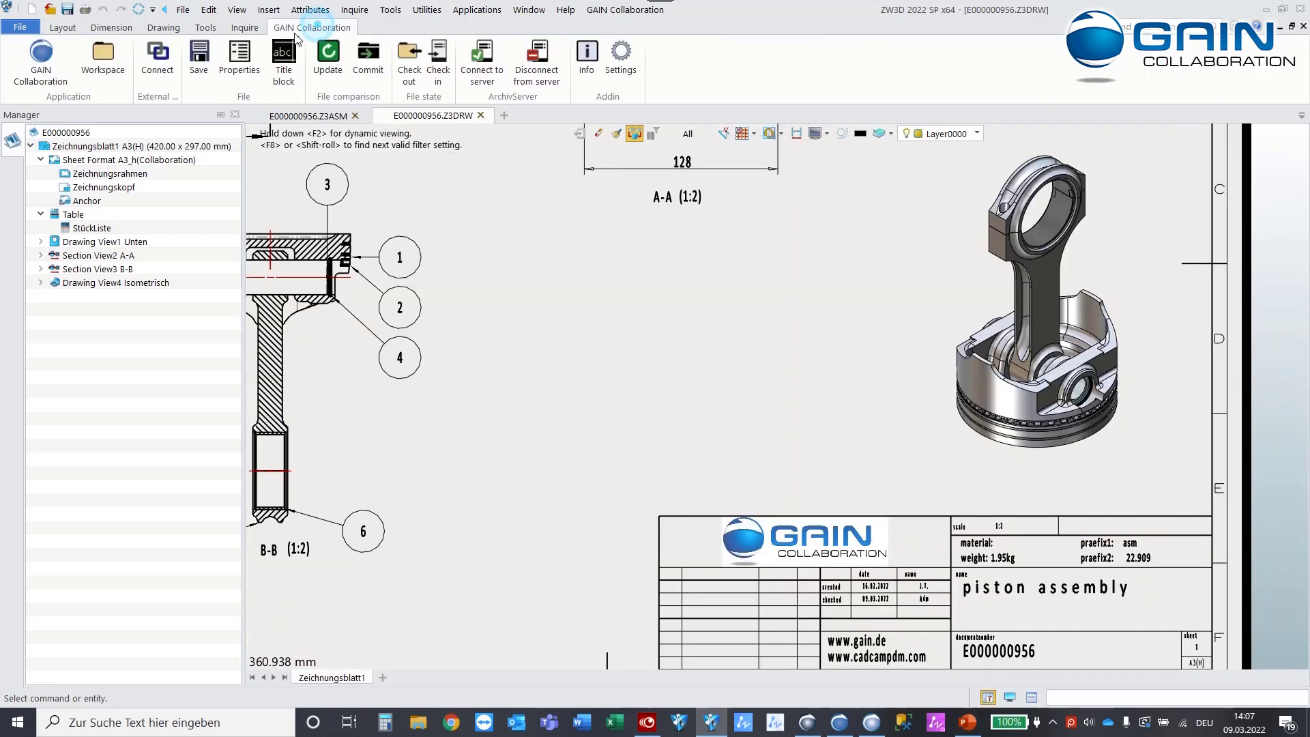
pyautogui.click(251, 58)
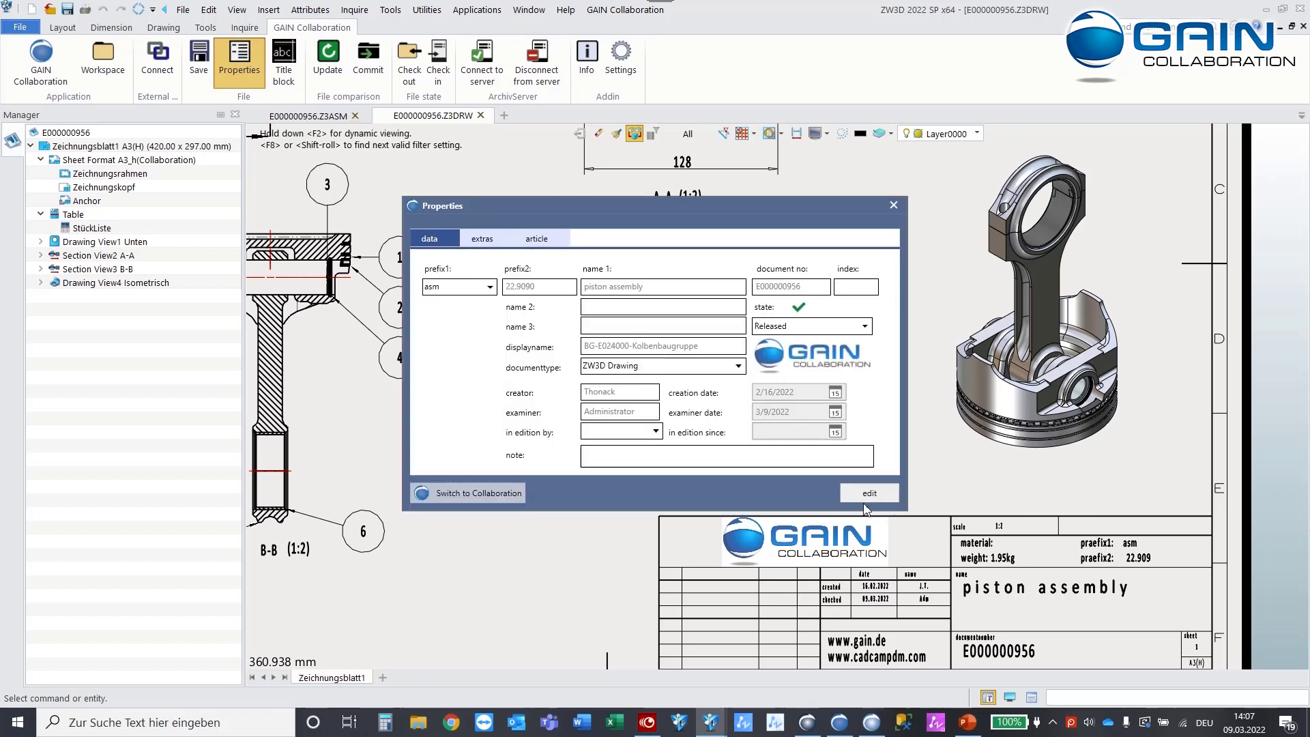
pyautogui.click(893, 206)
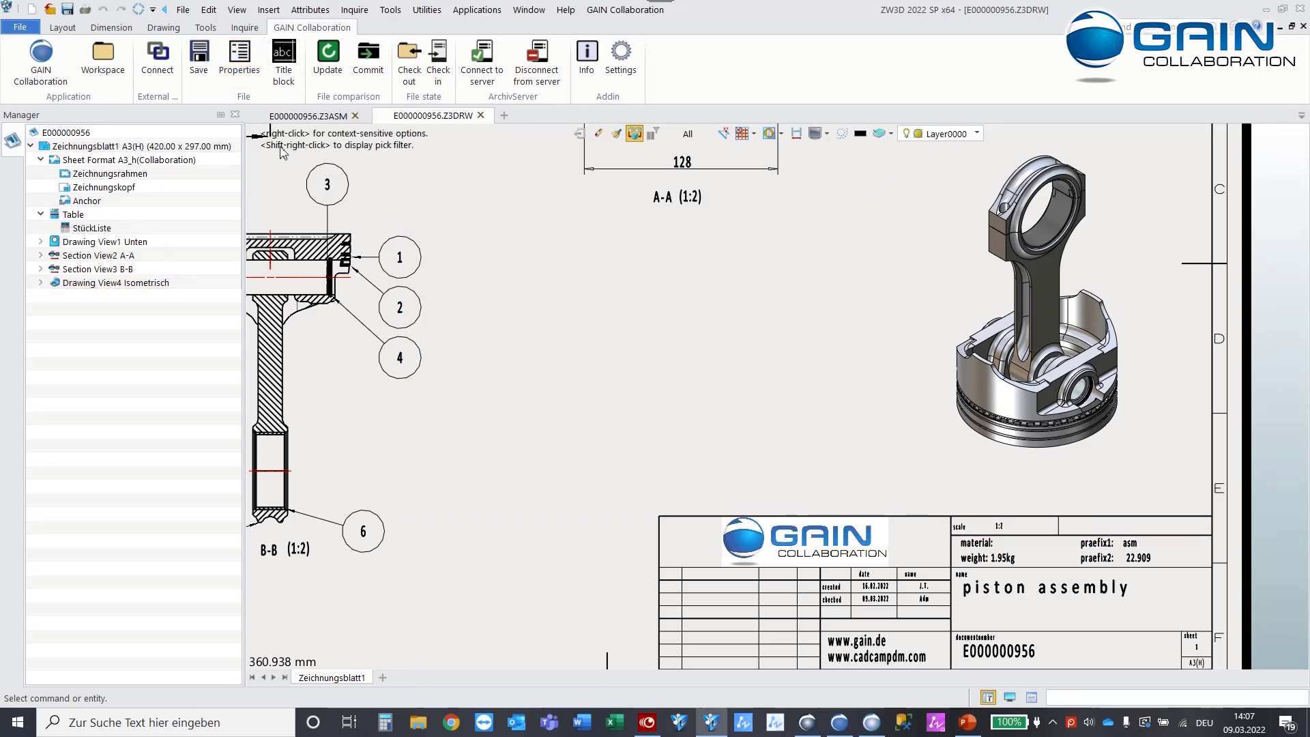
pyautogui.click(297, 117)
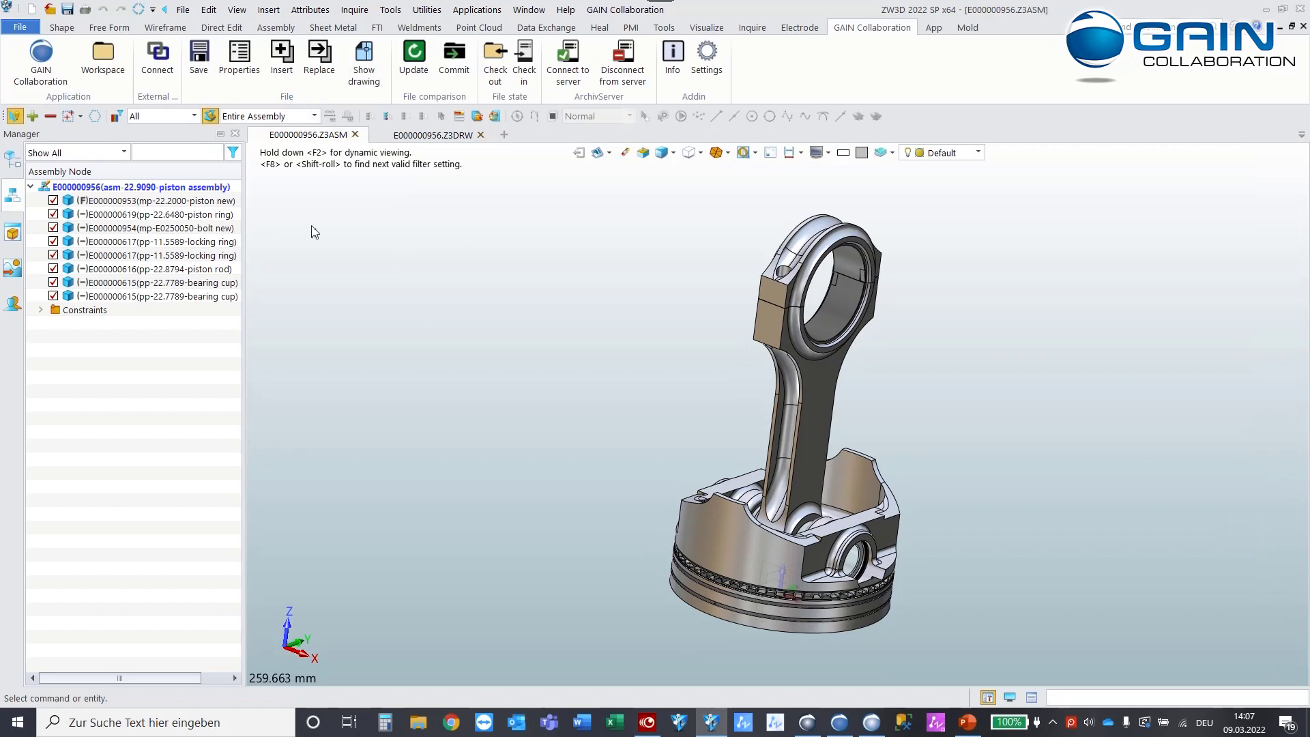
pyautogui.click(239, 60)
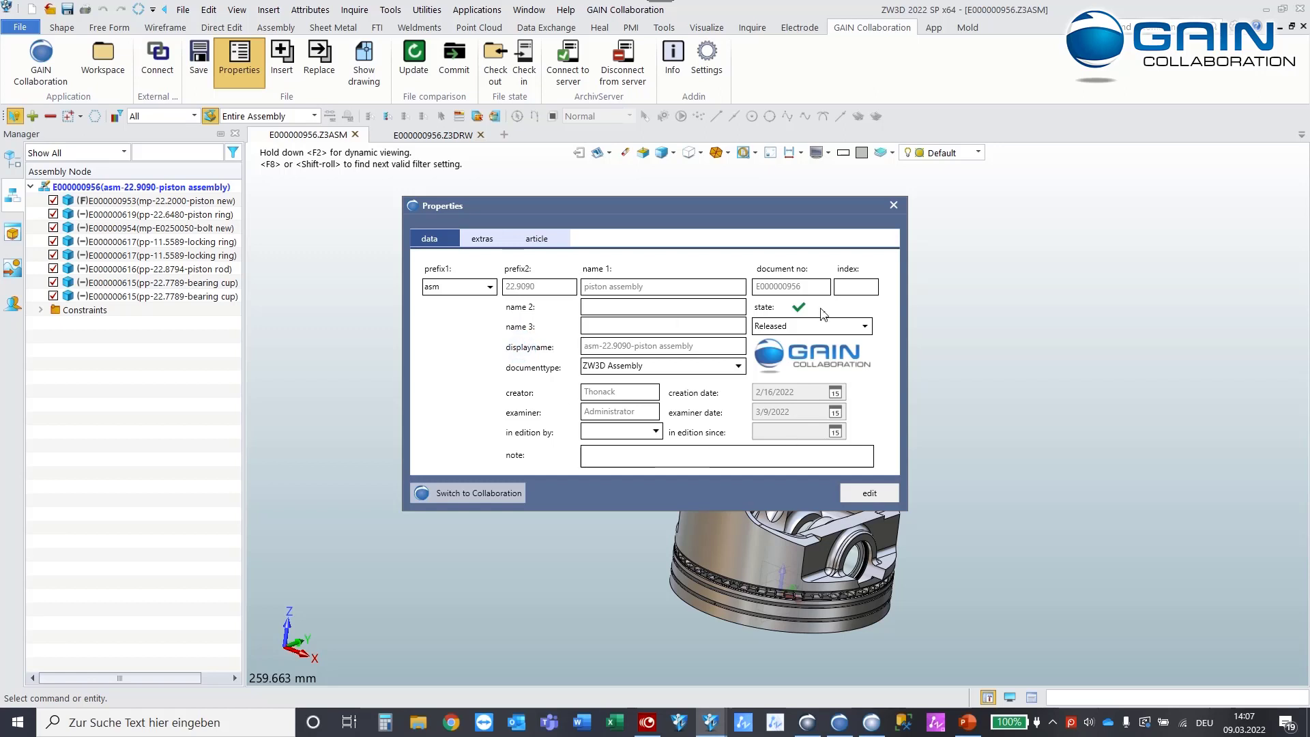
pyautogui.click(894, 205)
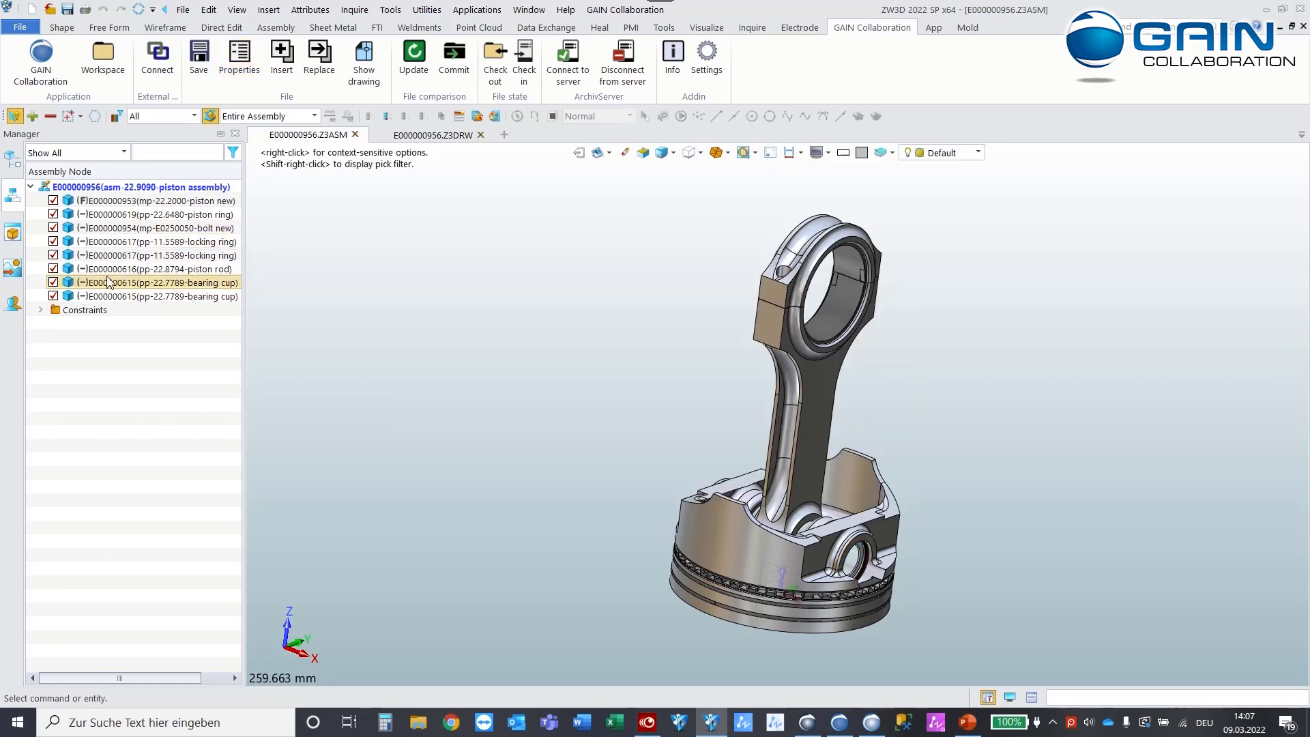
# Open the component E000000953 (piston new) from the assembly and widen the feature tree column to fit its full name
pyautogui.click(110, 202)
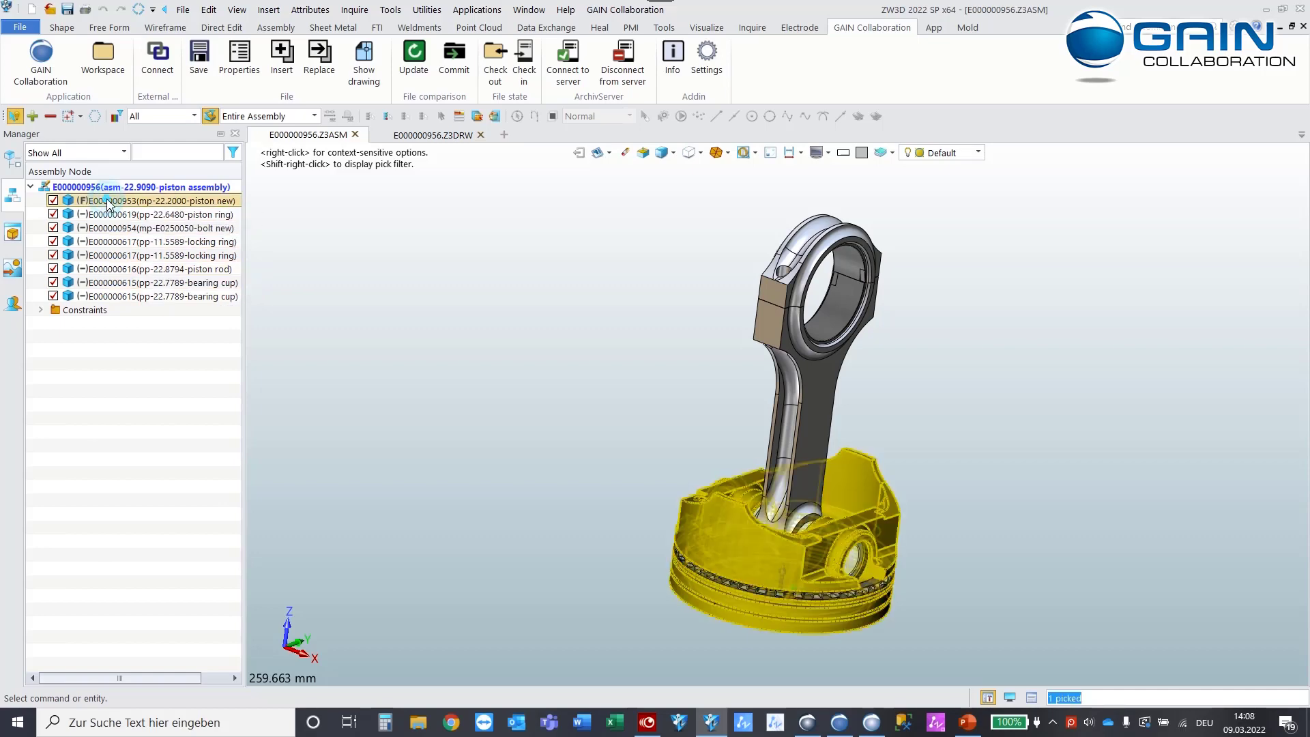
pyautogui.doubleClick(110, 202)
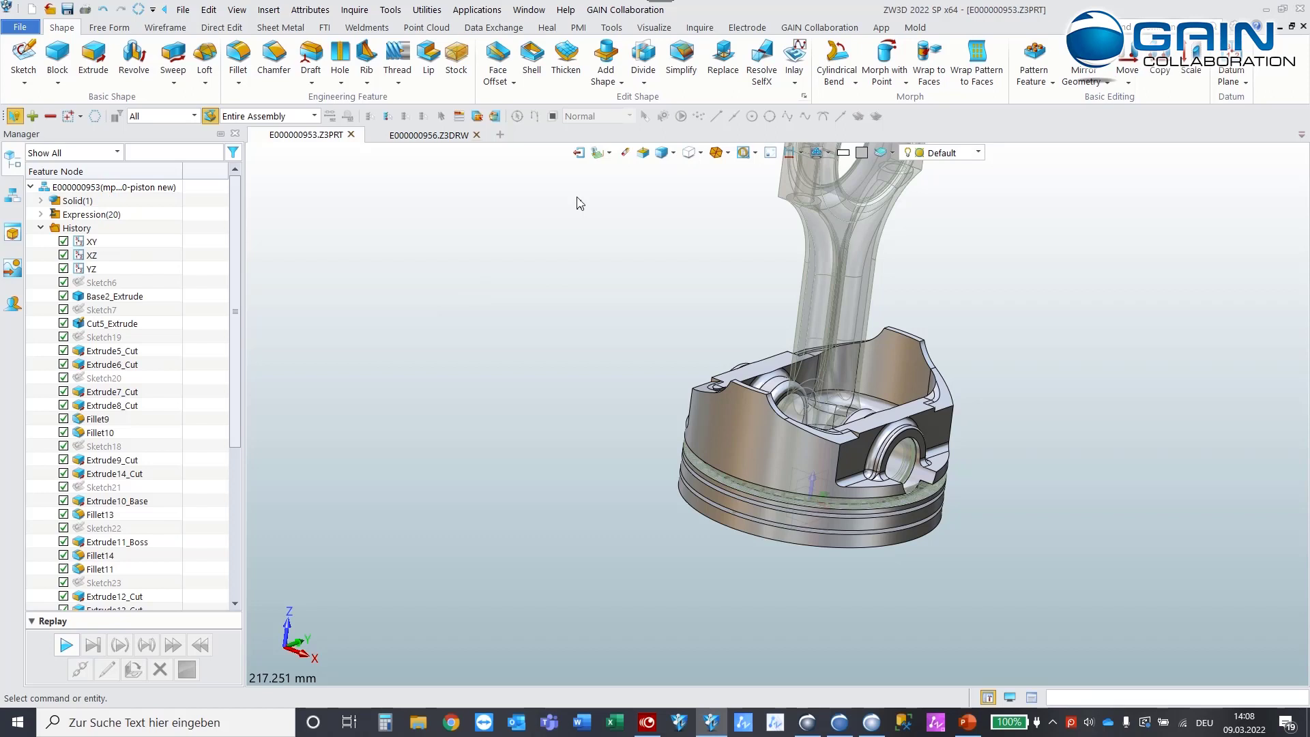
pyautogui.click(819, 27)
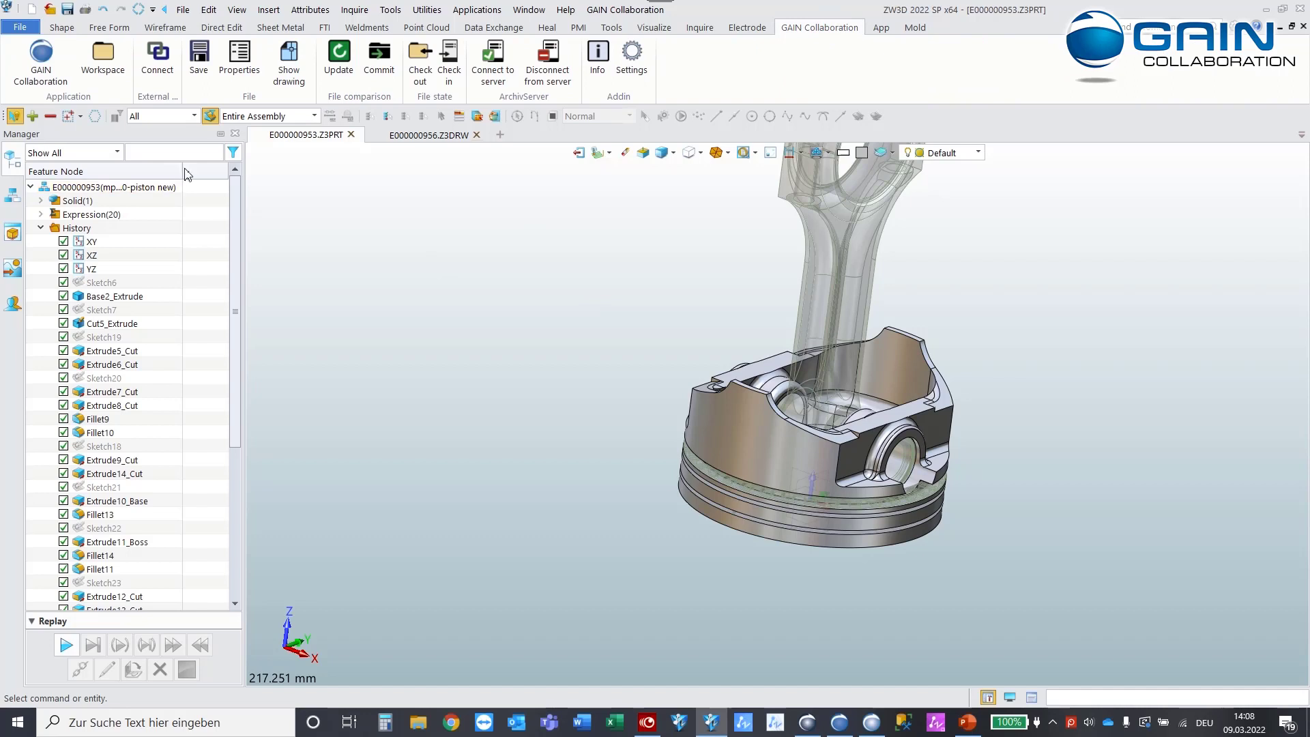
pyautogui.moveTo(183, 168); pyautogui.dragTo(205, 168)
pyautogui.click(95, 188)
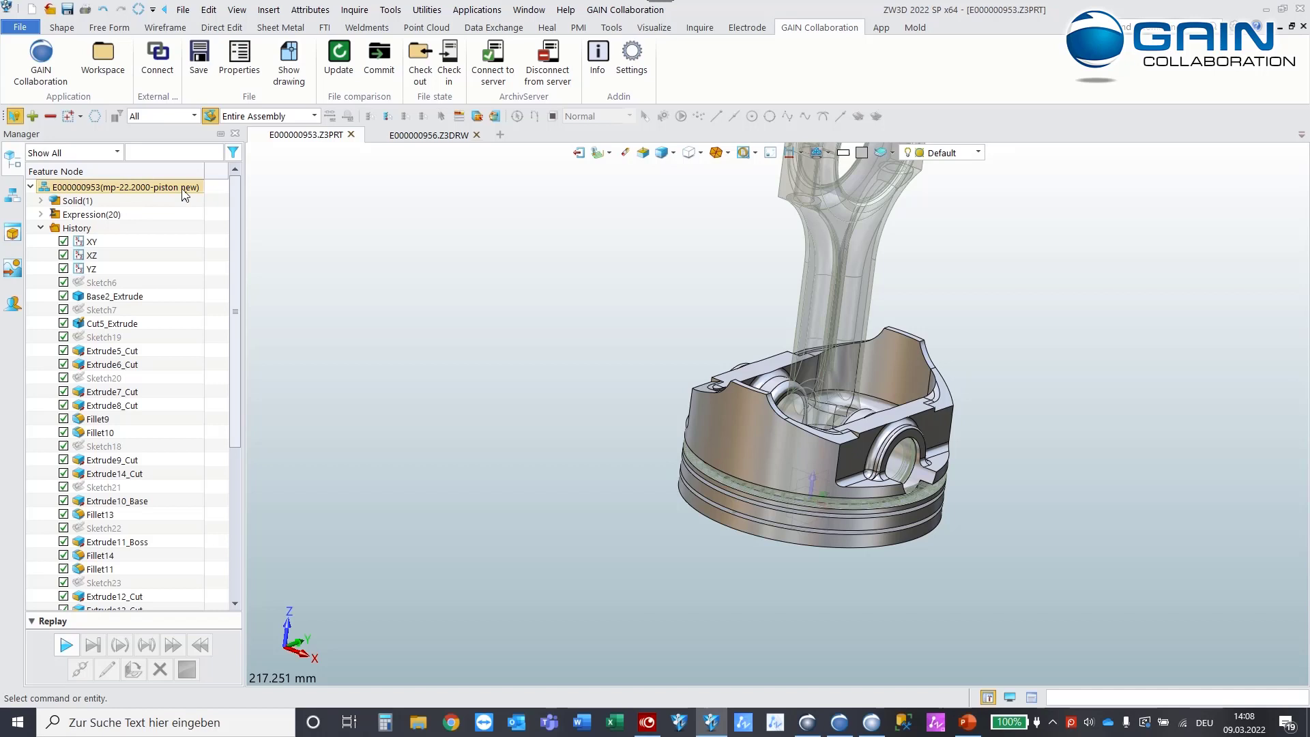
# Review the piston part's GAIN Collaboration properties, highlighting its display name and document number, and return to the piston assembly
pyautogui.click(239, 68)
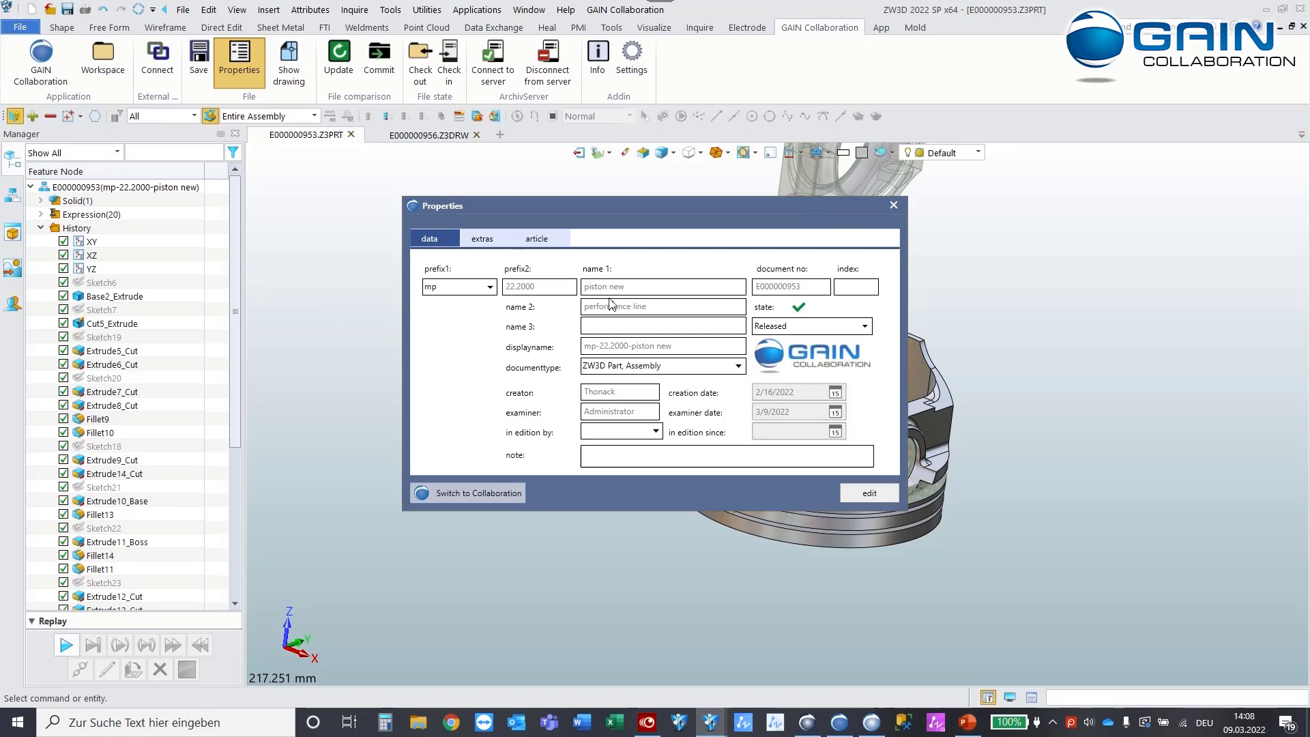
pyautogui.moveTo(689, 345); pyautogui.dragTo(585, 350)
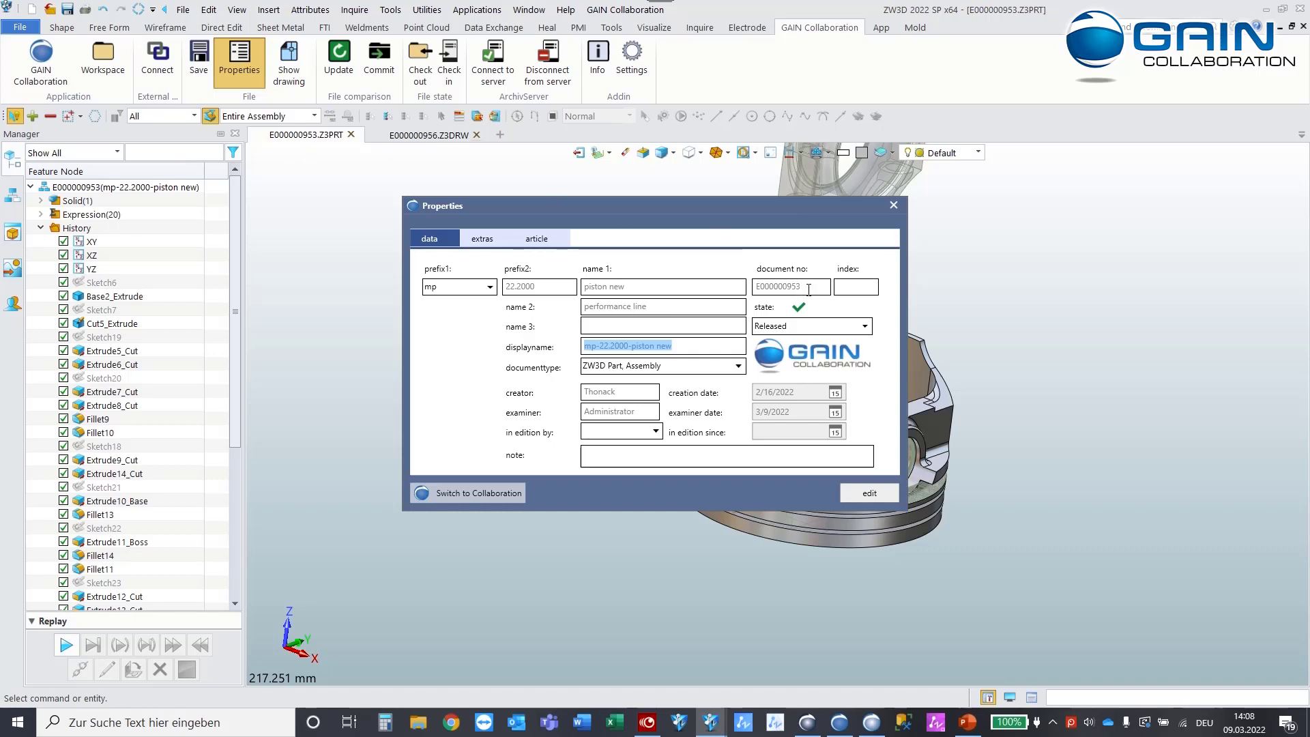
pyautogui.moveTo(810, 288); pyautogui.dragTo(745, 290)
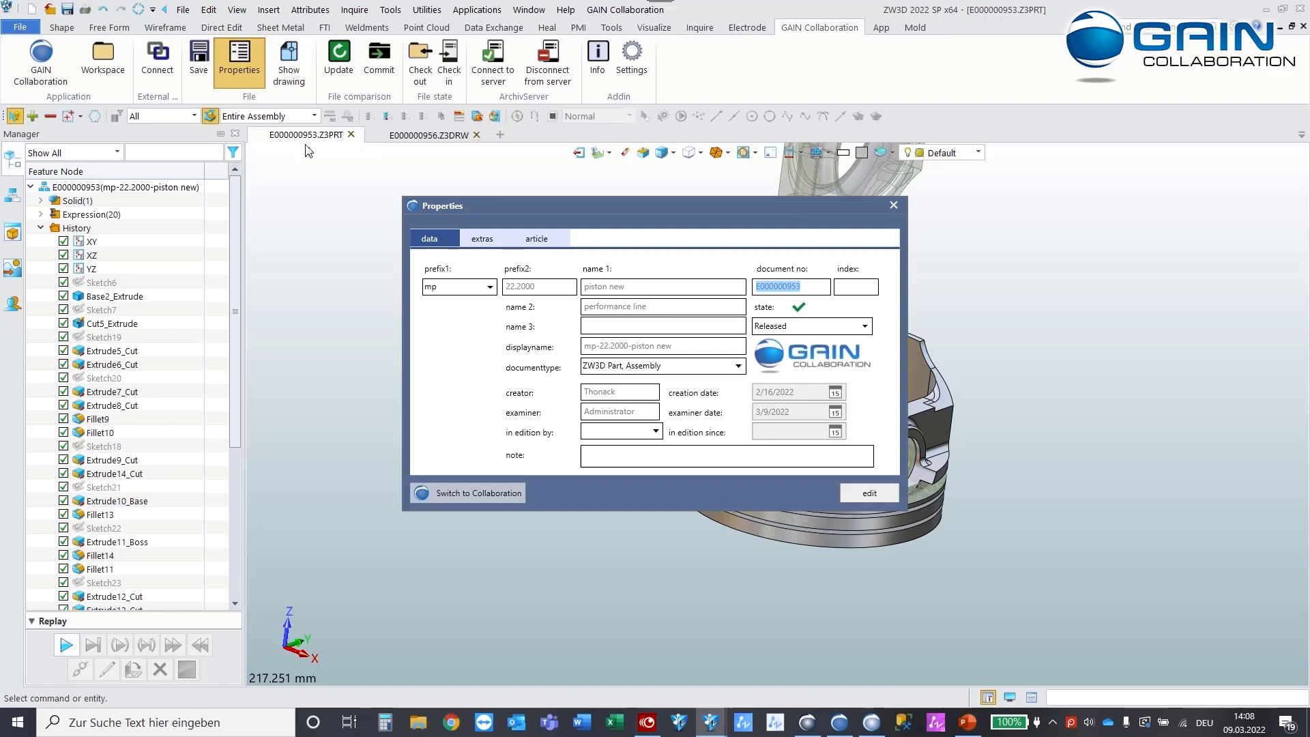
pyautogui.click(893, 205)
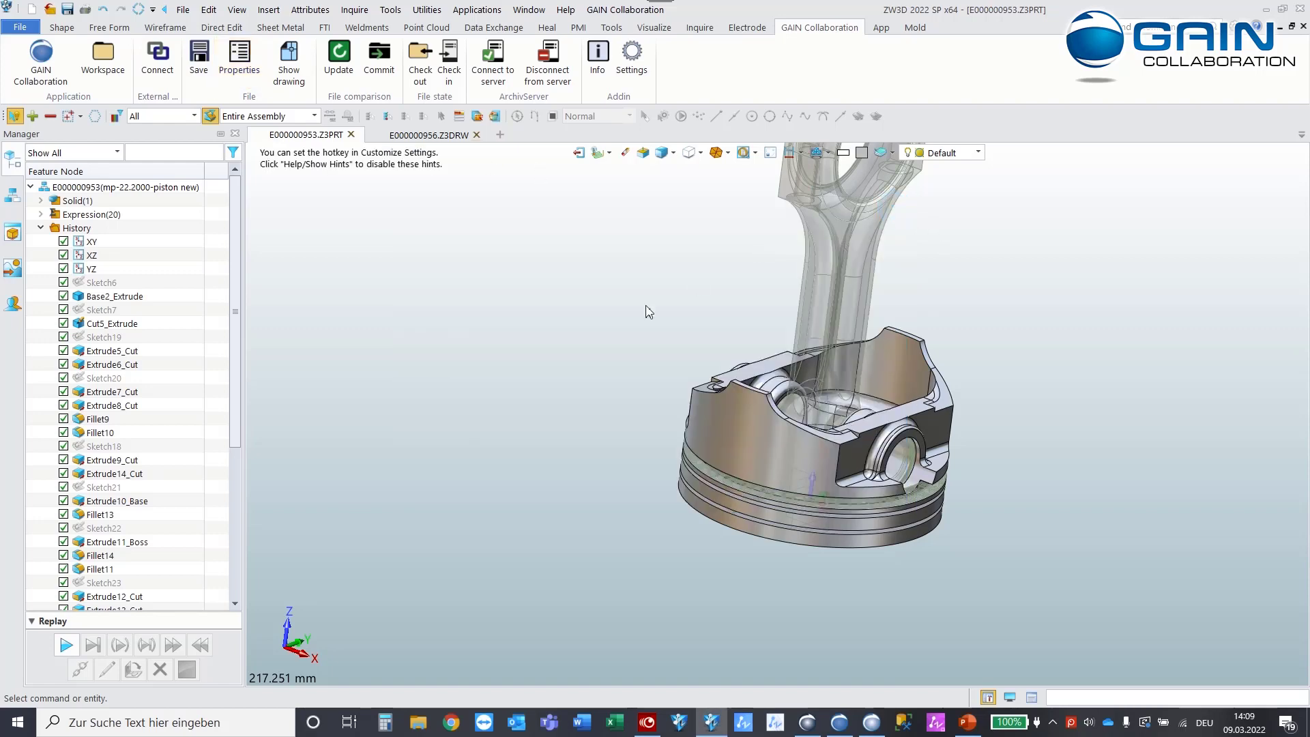
pyautogui.click(597, 153)
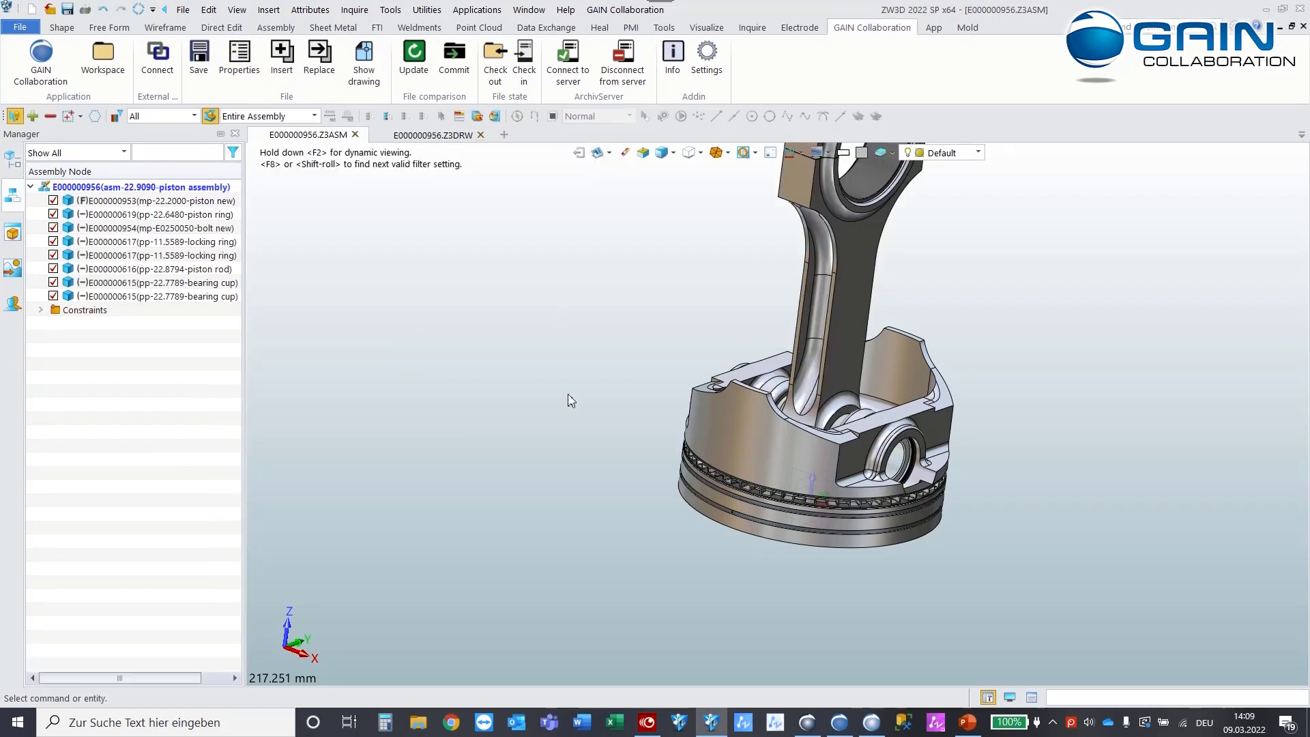